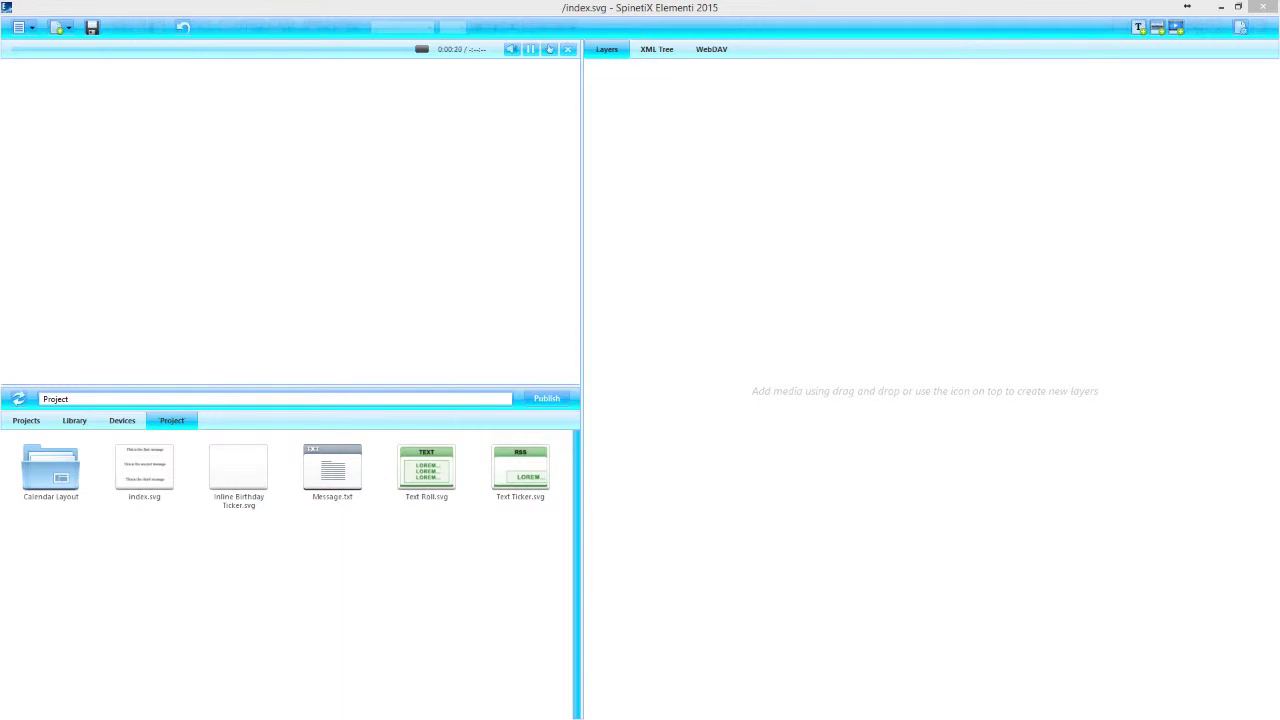
Step: Open the Spreadsheets folder in the widget library
{"action": "left_click", "coordinate": [74, 420]}
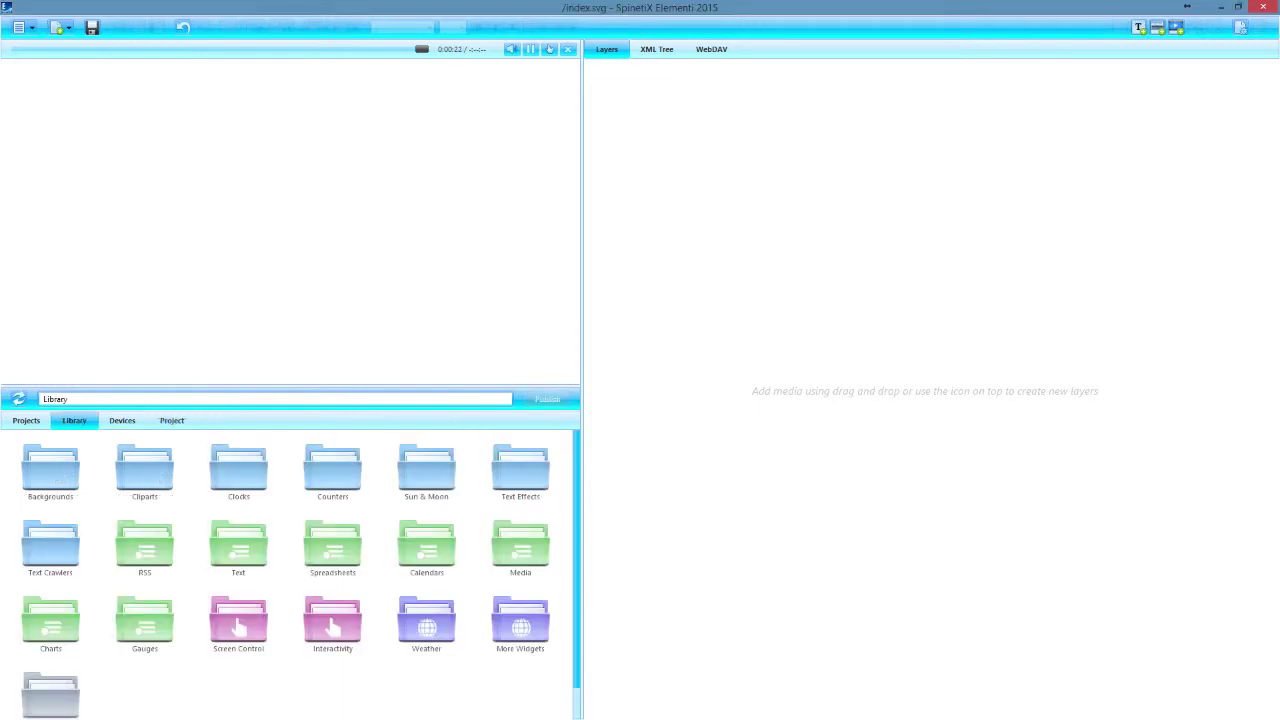
{"action": "left_click", "coordinate": [332, 548]}
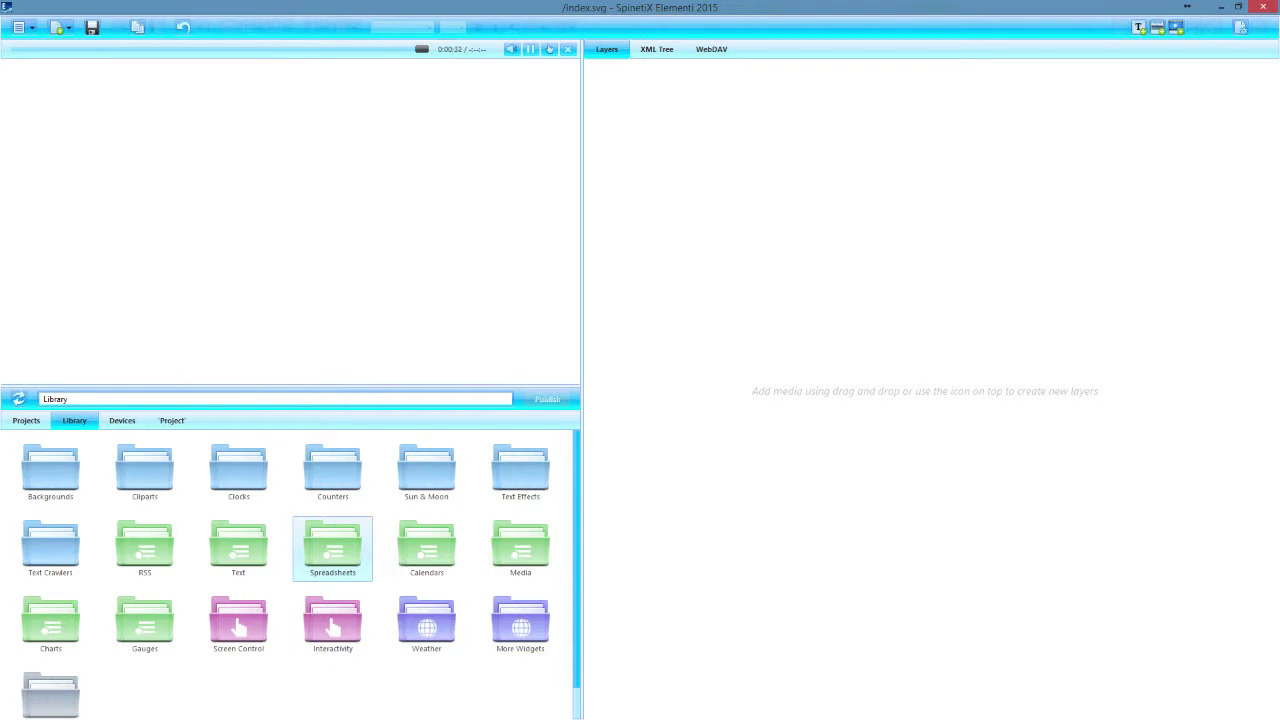
{"action": "double_click", "coordinate": [332, 545]}
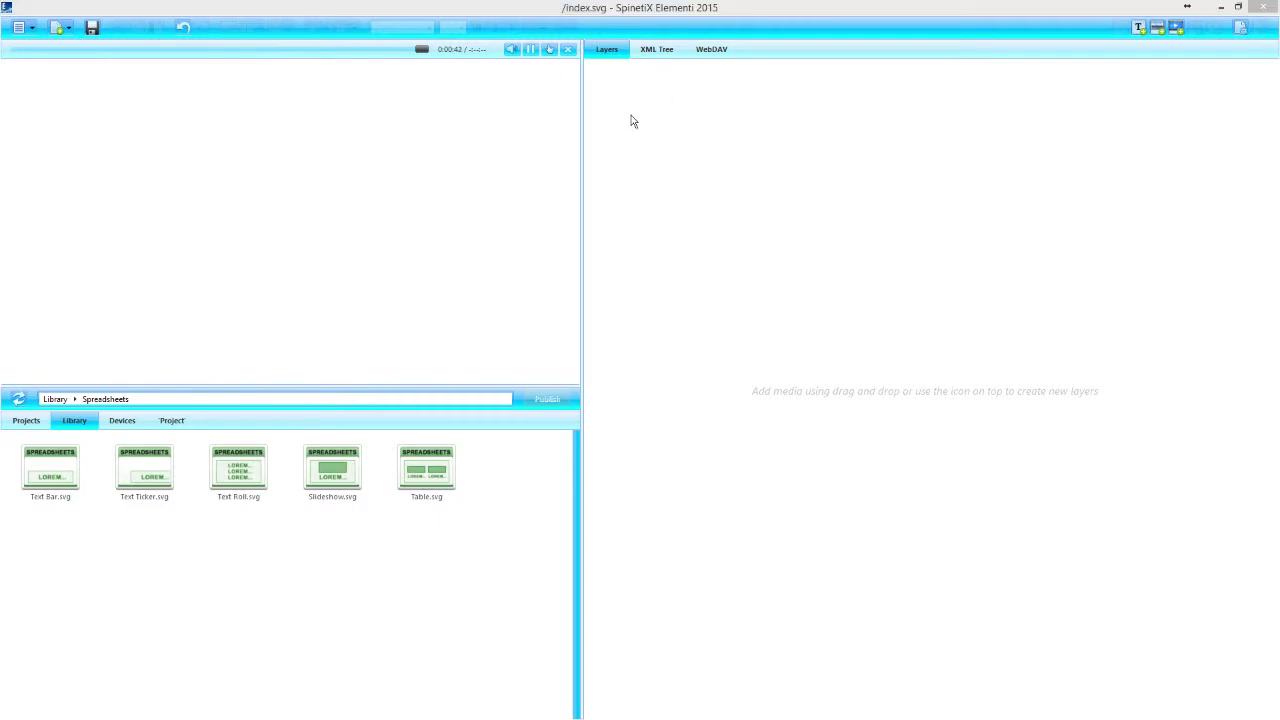
Step: Switch to the Excel workbook and examine the column headers in cells A1 to C1
{"action": "left_click_drag", "start_coordinate": [1279, 140], "coordinate": [701, 65]}
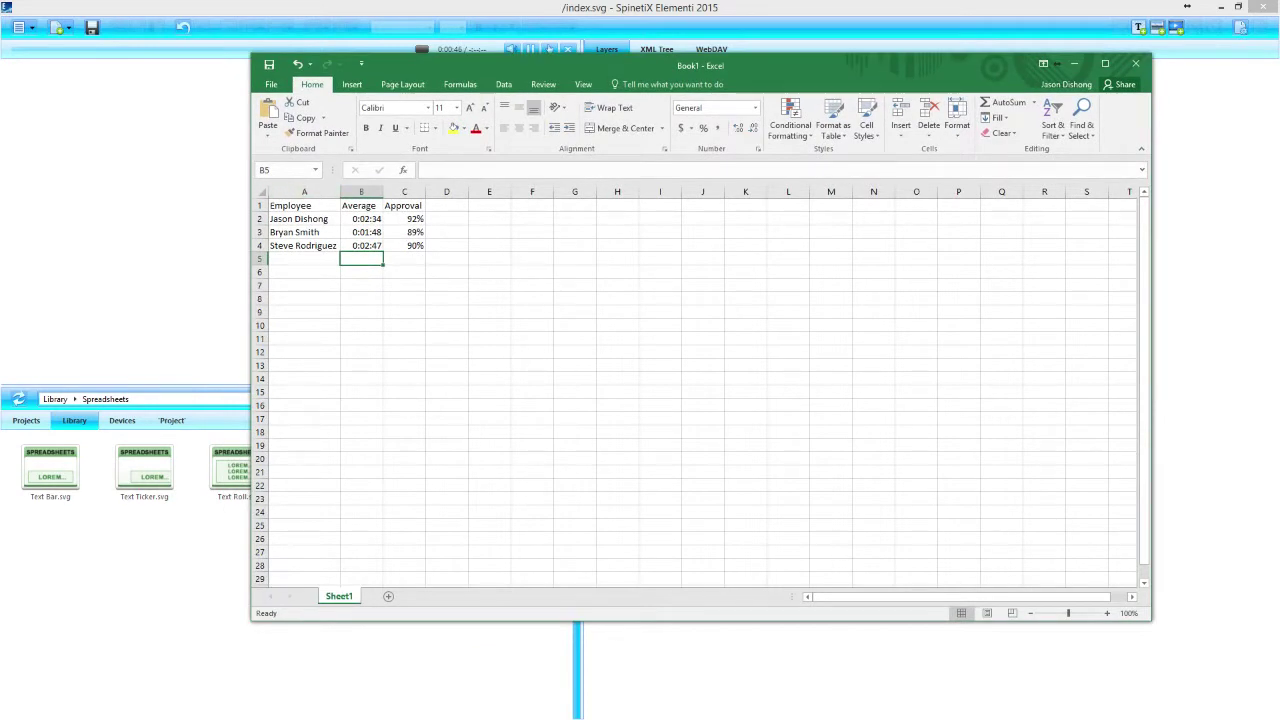
{"action": "left_click", "coordinate": [304, 206]}
{"action": "left_click", "coordinate": [361, 206]}
{"action": "left_click", "coordinate": [404, 206]}
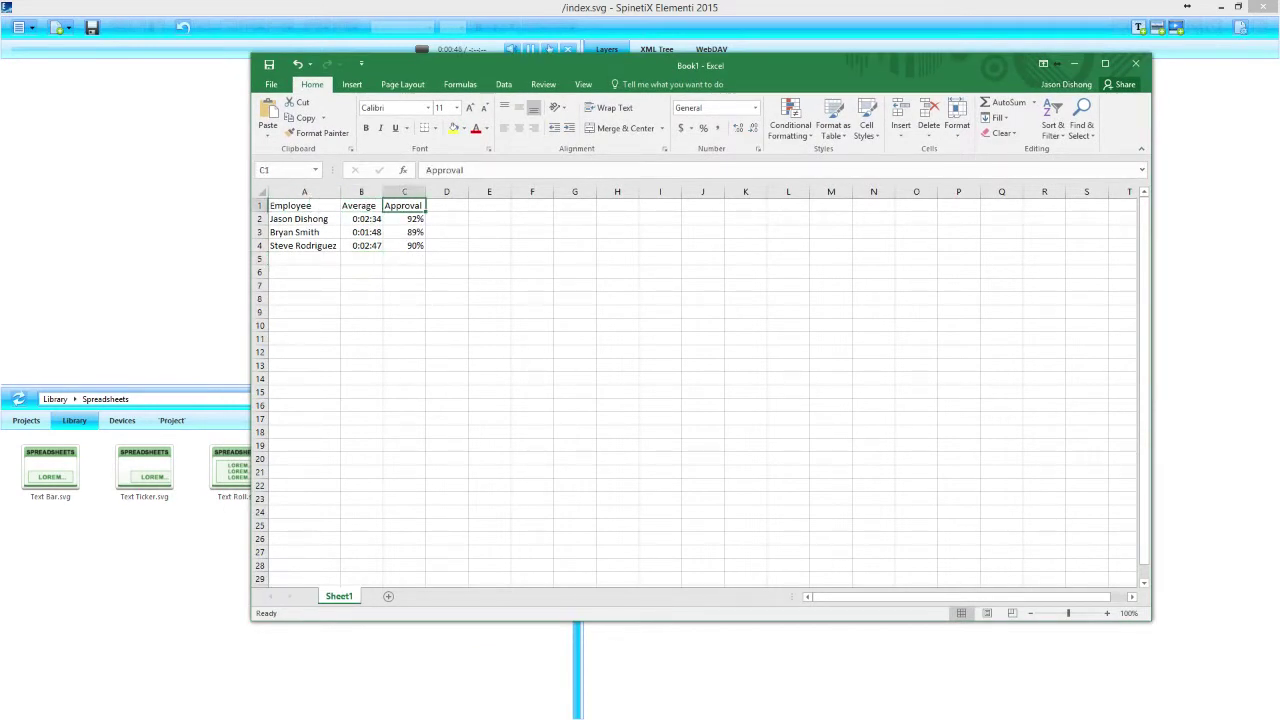
{"action": "left_click", "coordinate": [304, 206]}
{"action": "left_click", "coordinate": [361, 206]}
{"action": "left_click", "coordinate": [404, 206]}
{"action": "left_click", "coordinate": [304, 206]}
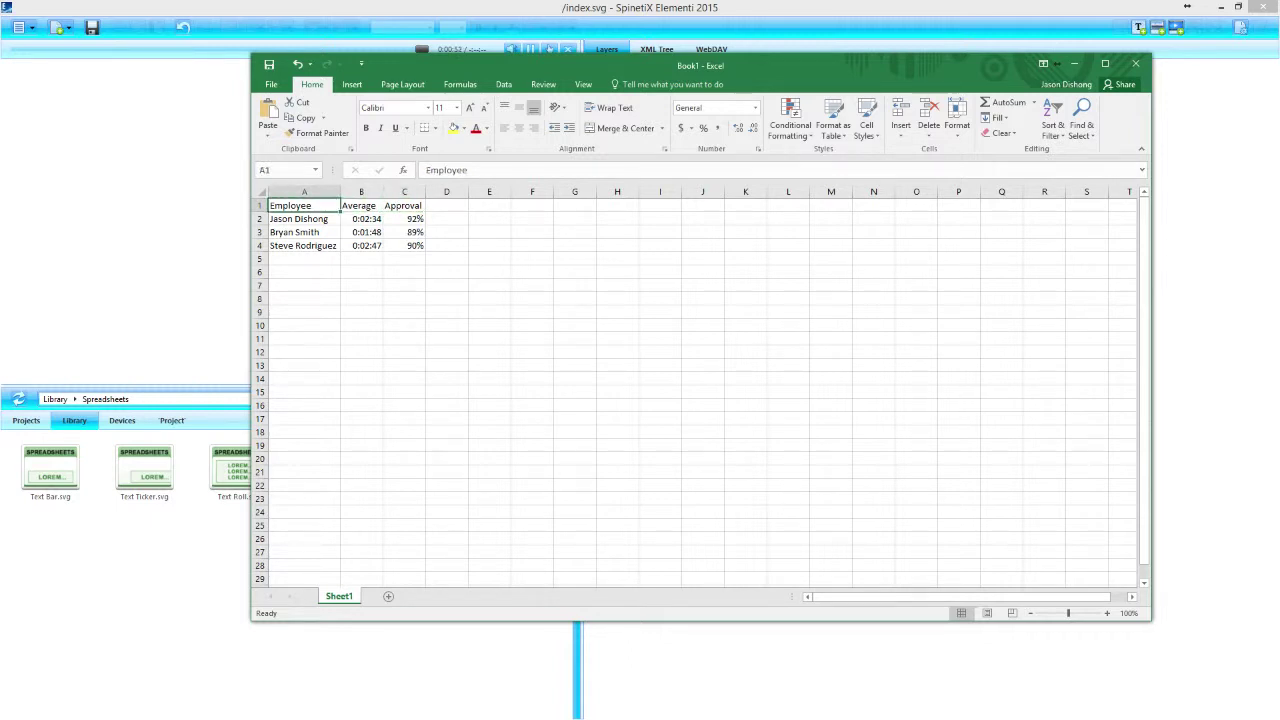
{"action": "left_click", "coordinate": [361, 206]}
{"action": "left_click", "coordinate": [404, 206]}
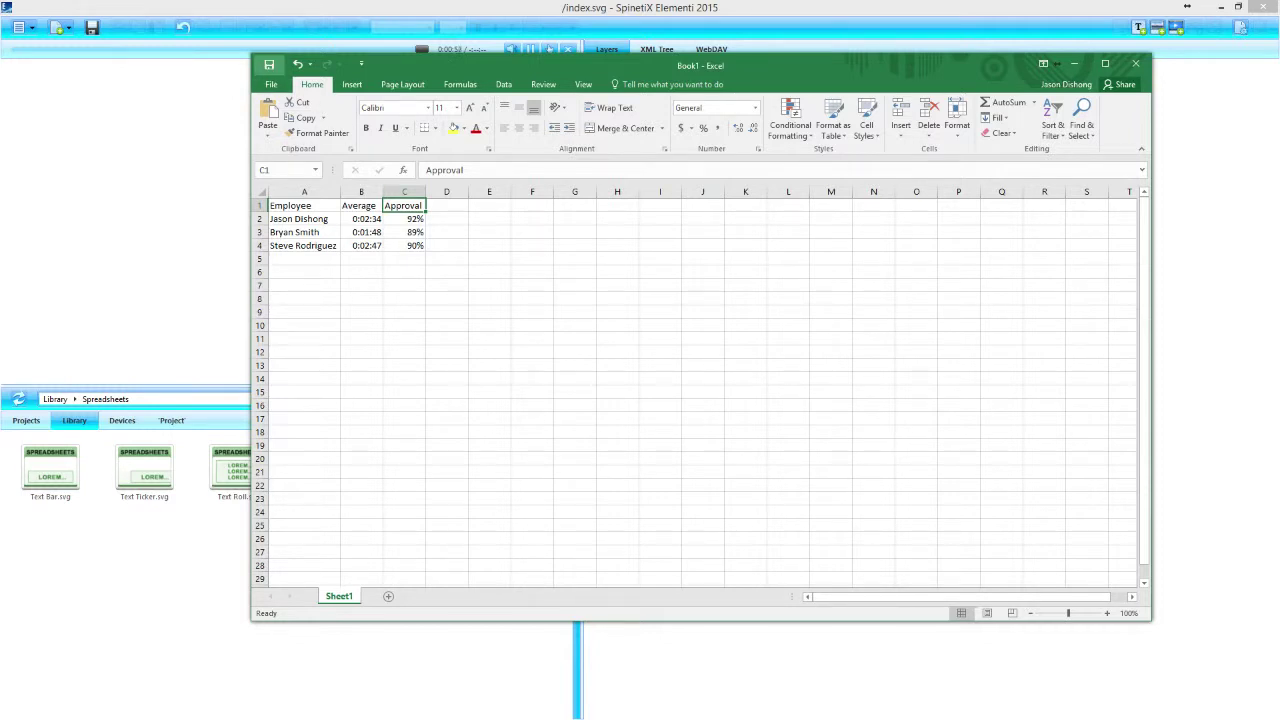
Step: Start saving the workbook on this PC, choosing the folder Documents > SpinetiX > Projects > Project
{"action": "key", "text": "ctrl+s"}
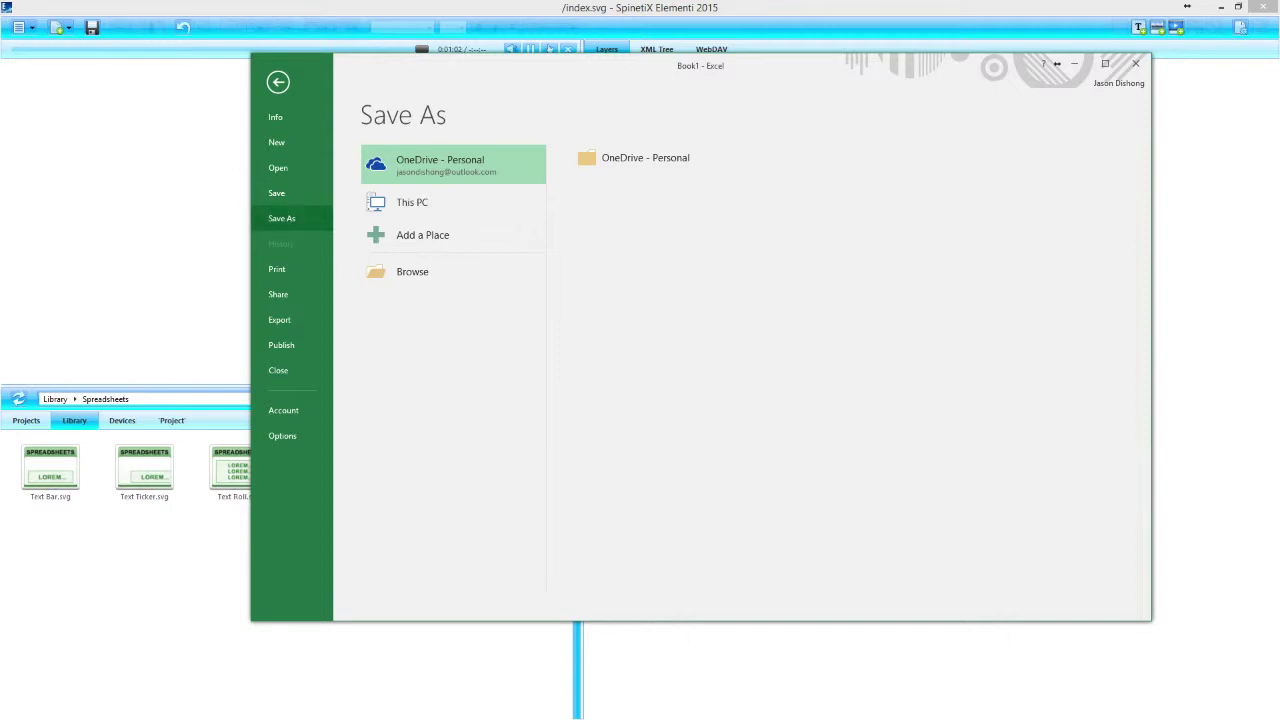
{"action": "left_click", "coordinate": [430, 203]}
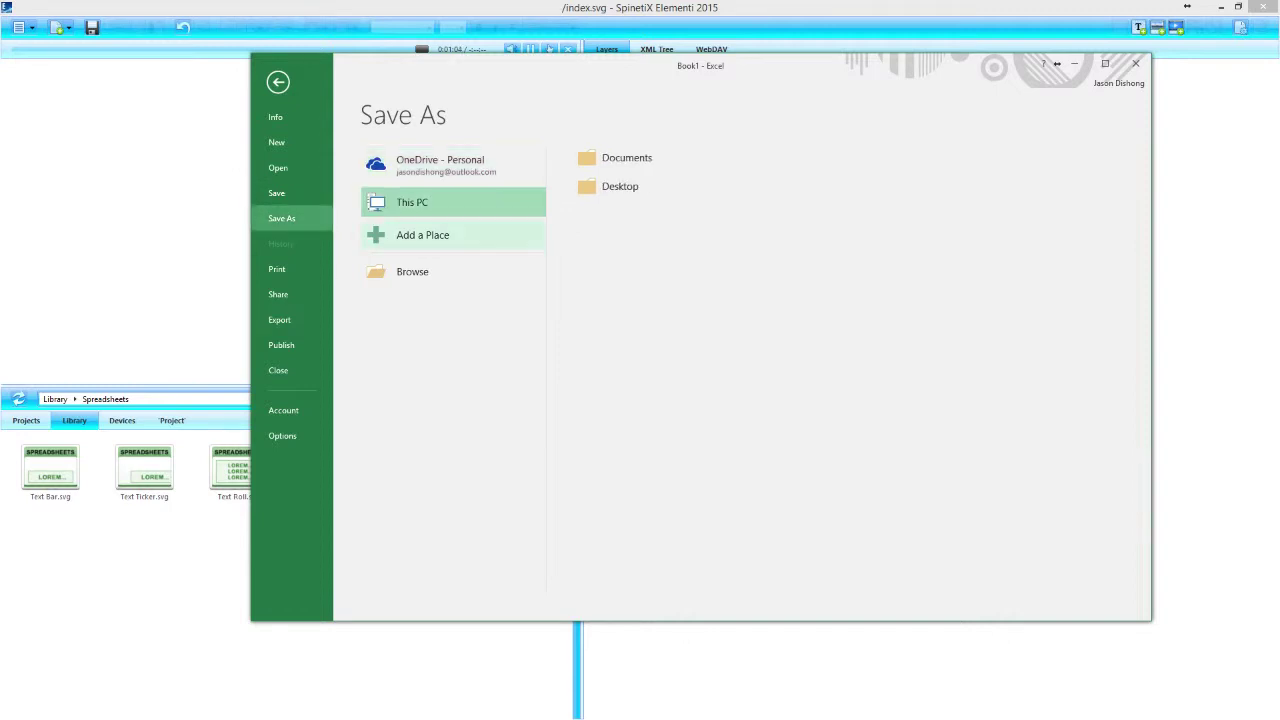
{"action": "left_click", "coordinate": [626, 157]}
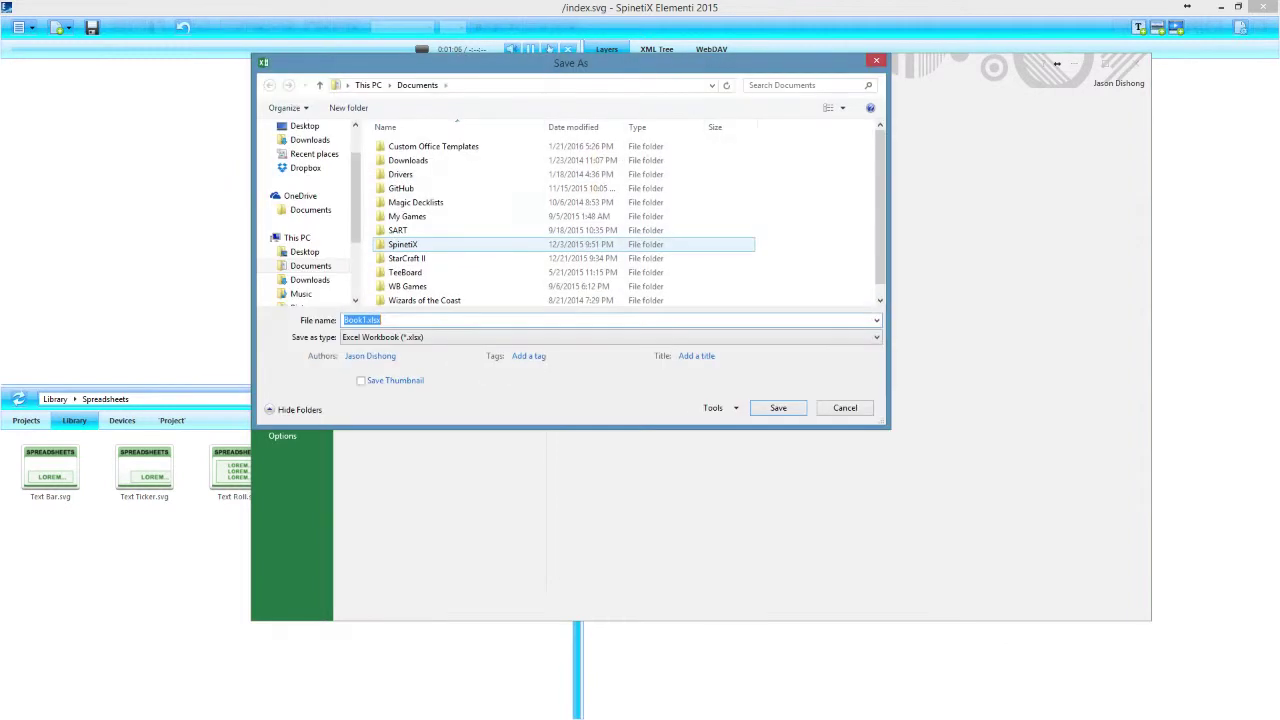
{"action": "double_click", "coordinate": [402, 244]}
{"action": "double_click", "coordinate": [400, 160]}
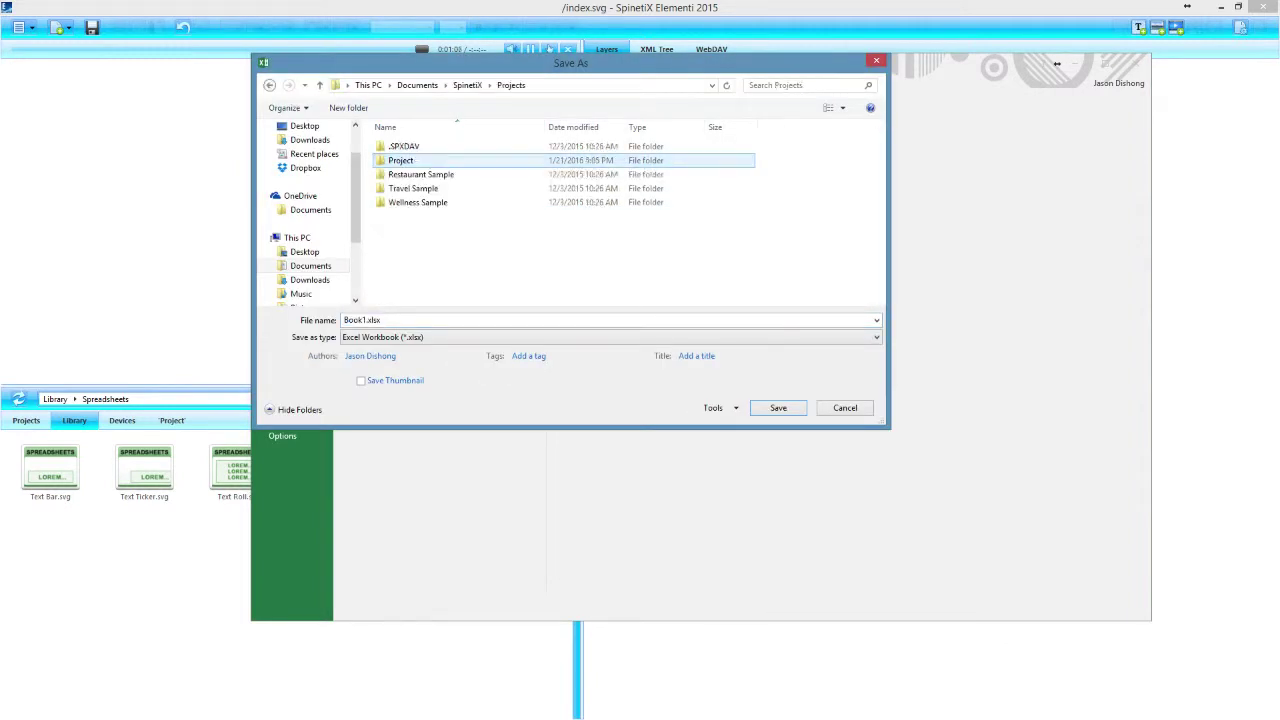
{"action": "double_click", "coordinate": [400, 160]}
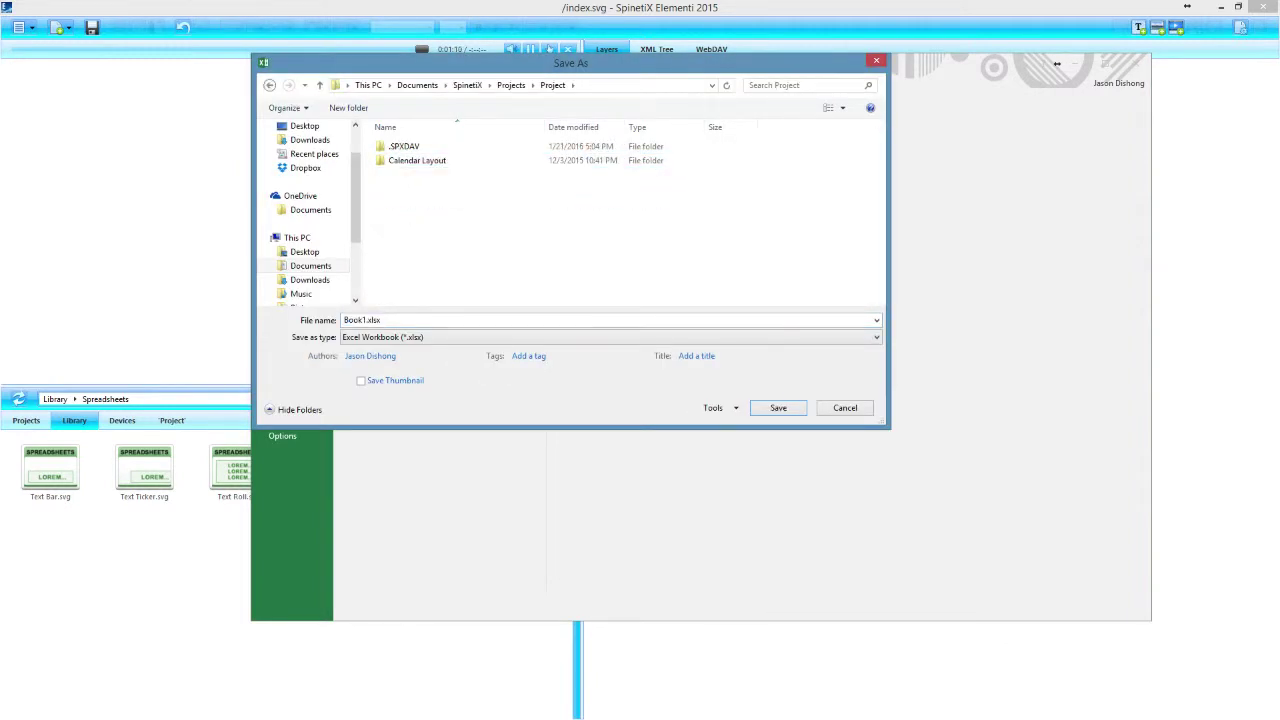
Step: Save the workbook as Call Center Data in CSV (Comma delimited) format, keeping that format despite possible feature loss
{"action": "left_click", "coordinate": [364, 320]}
{"action": "key", "text": "BackSpace"}
{"action": "key", "text": "BackSpace"}
{"action": "key", "text": "BackSpace"}
{"action": "key", "text": "BackSpace"}
{"action": "key", "text": "BackSpace"}
{"action": "type", "text": "Cal"}
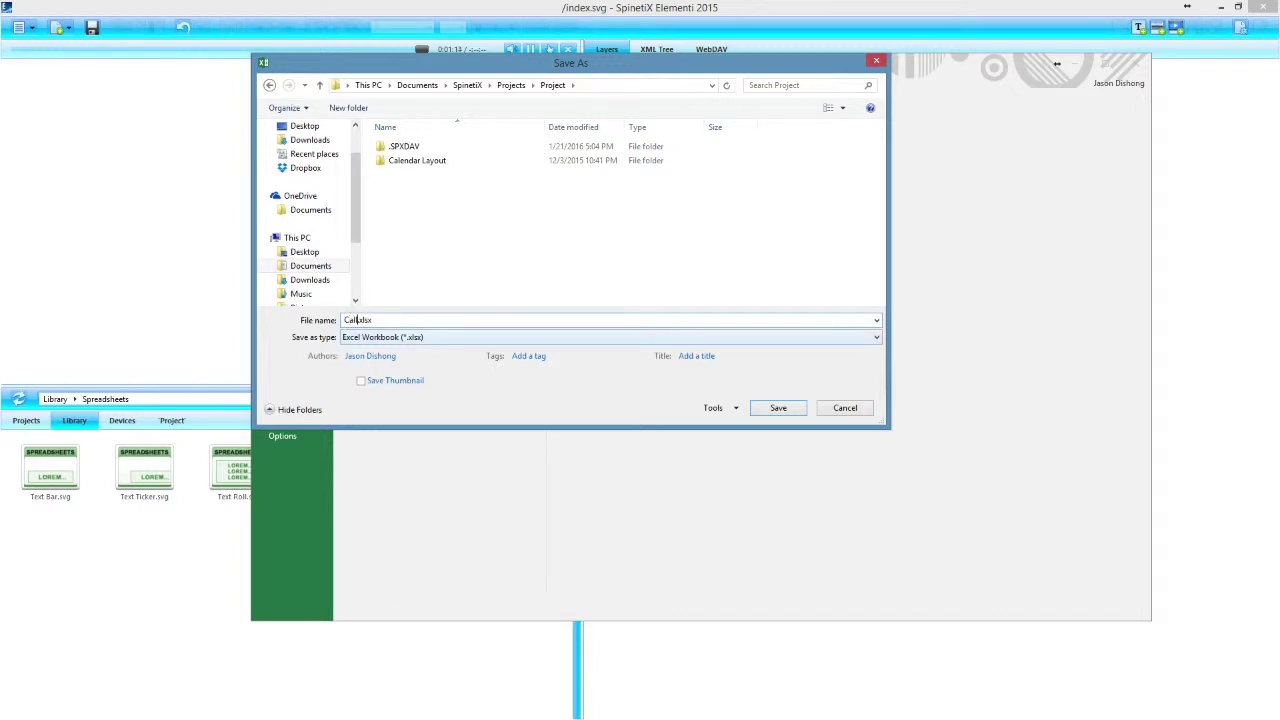
{"action": "type", "text": "l Center Data"}
{"action": "left_click", "coordinate": [610, 337]}
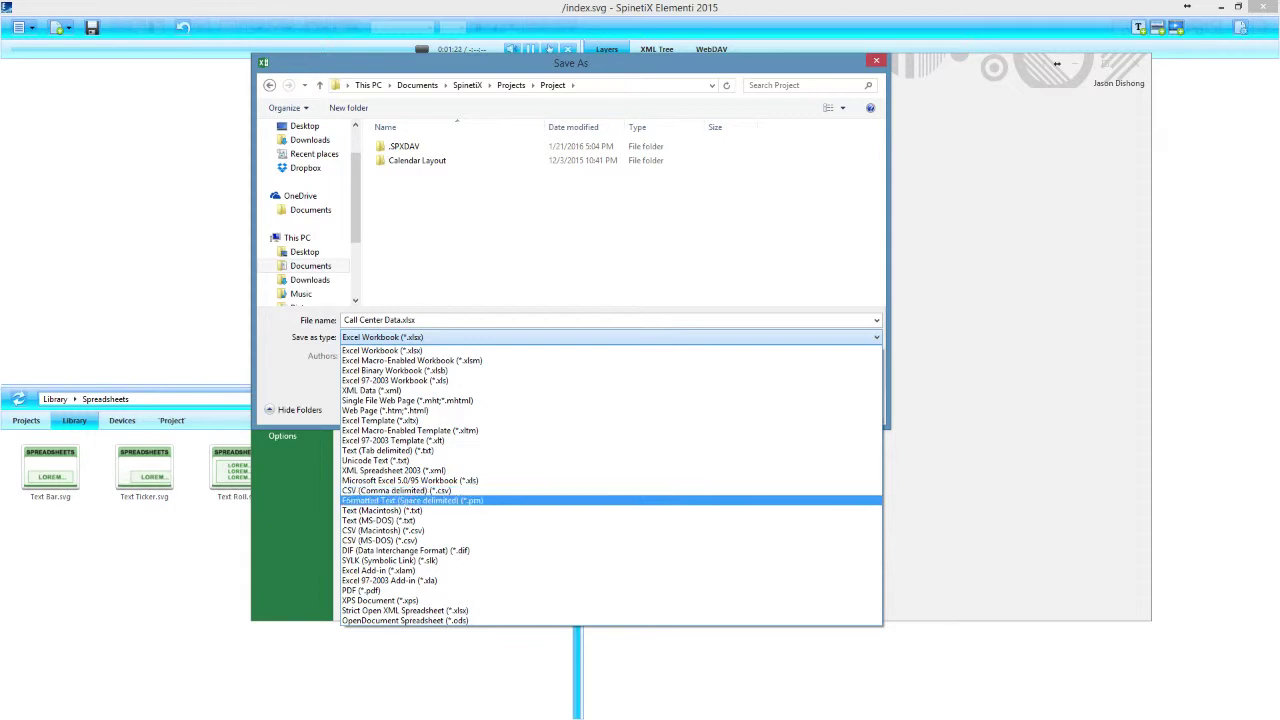
{"action": "key", "text": "Return"}
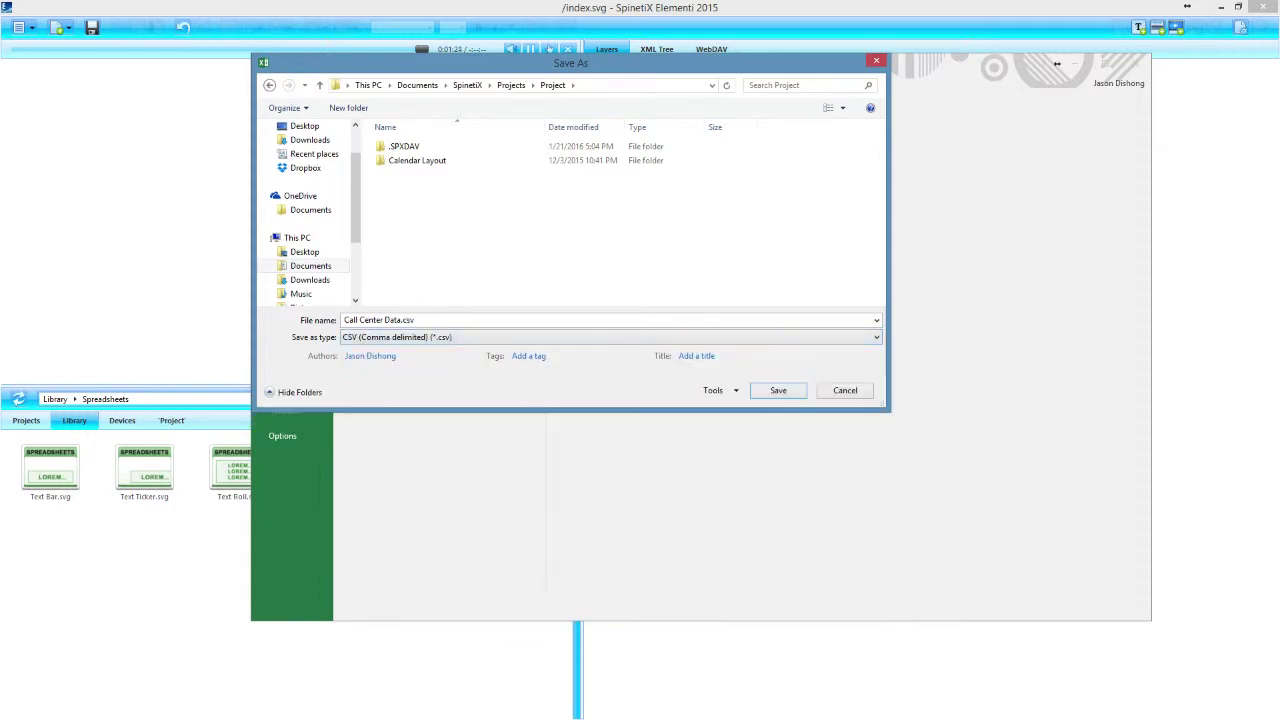
{"action": "key", "text": "Return"}
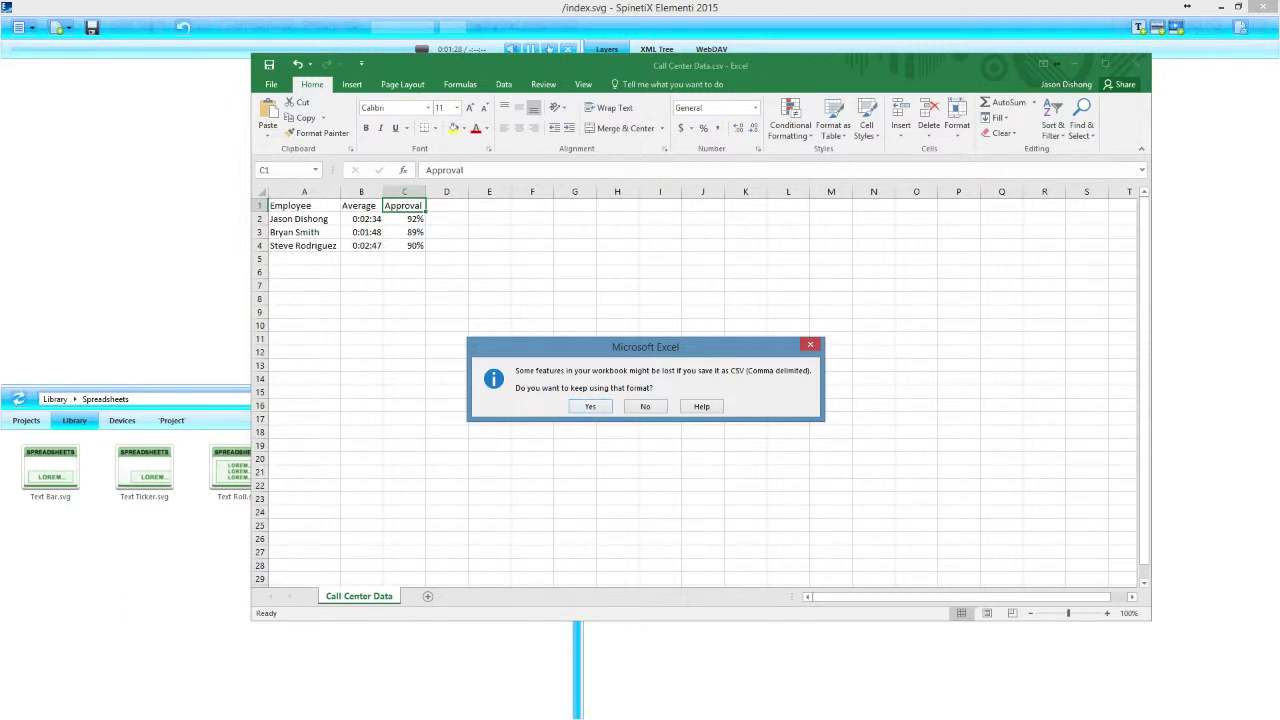
{"action": "key", "text": "Return"}
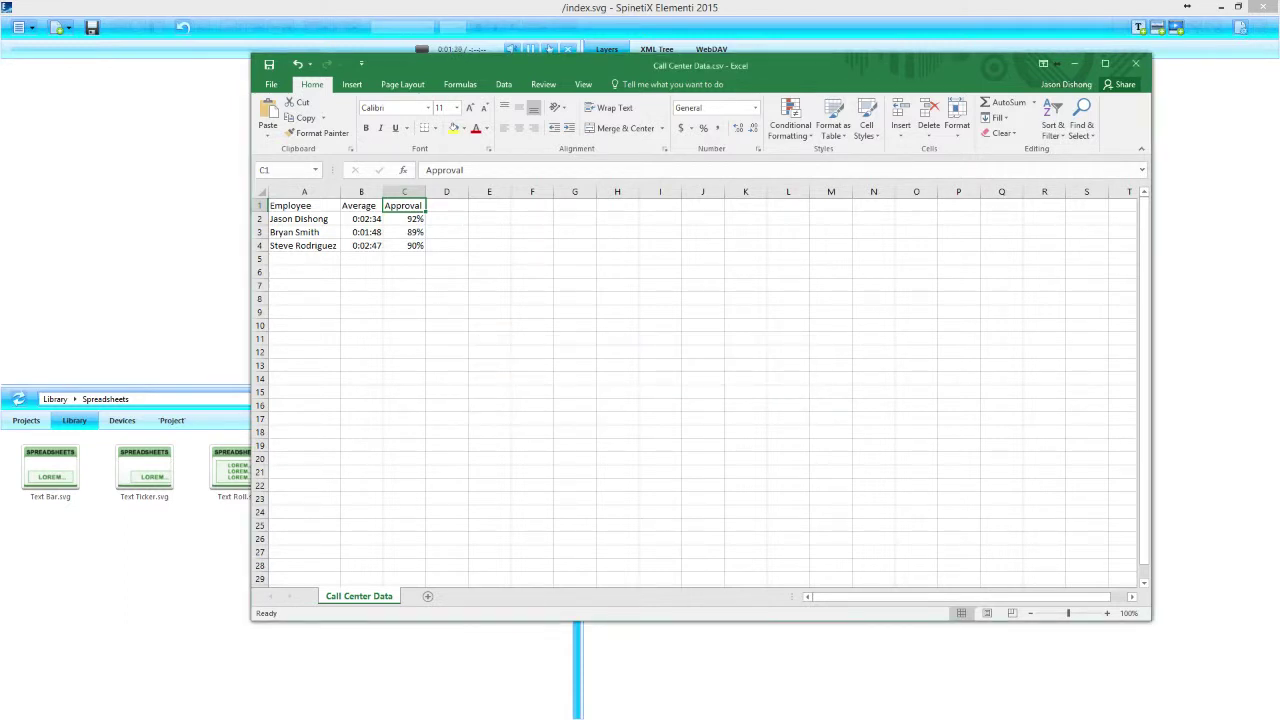
Step: Close the workbook, saving its changes over the existing Call Center Data.csv and keeping the CSV format
{"action": "left_click_drag", "start_coordinate": [700, 66], "coordinate": [650, 76]}
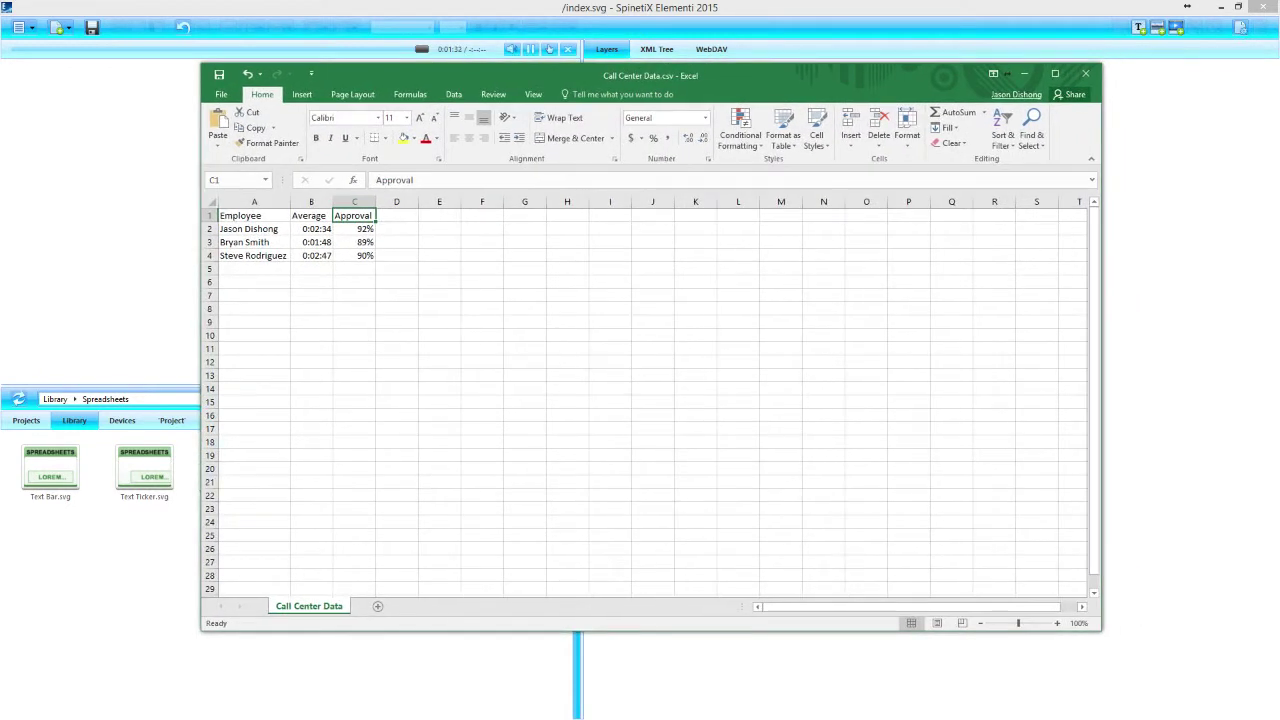
{"action": "left_click", "coordinate": [1086, 73]}
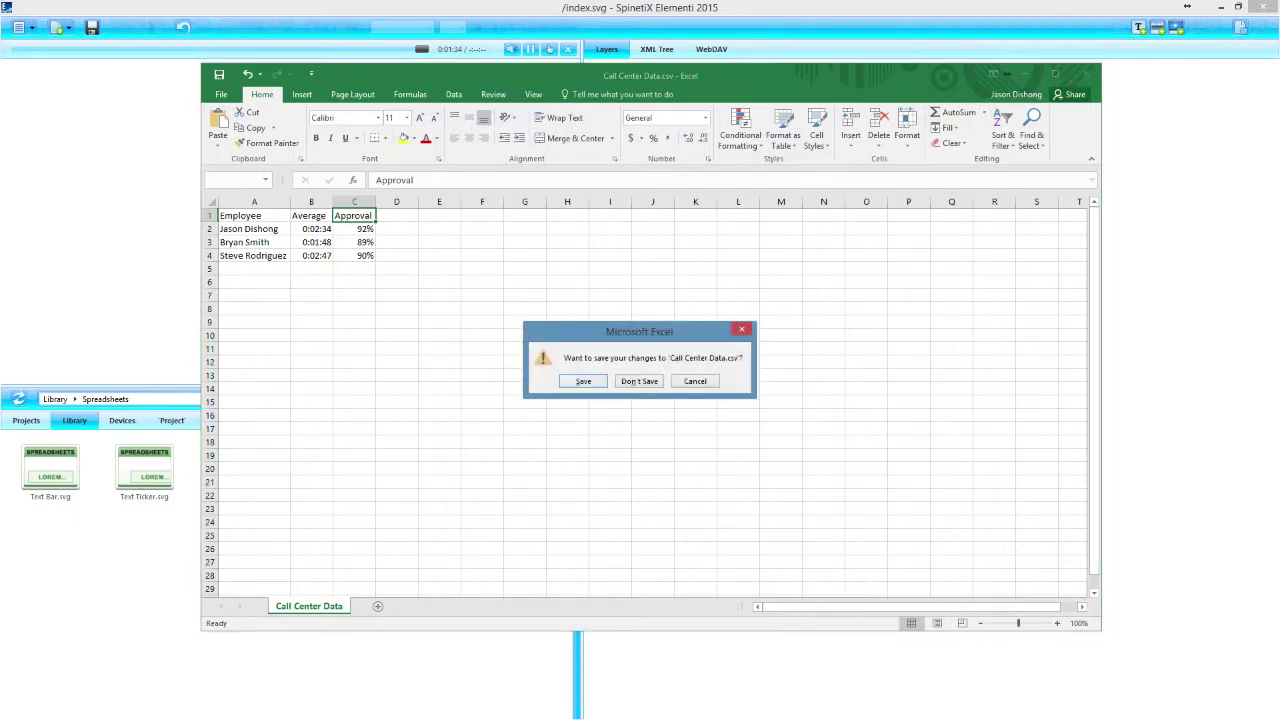
{"action": "left_click", "coordinate": [575, 380]}
{"action": "key", "text": "Return"}
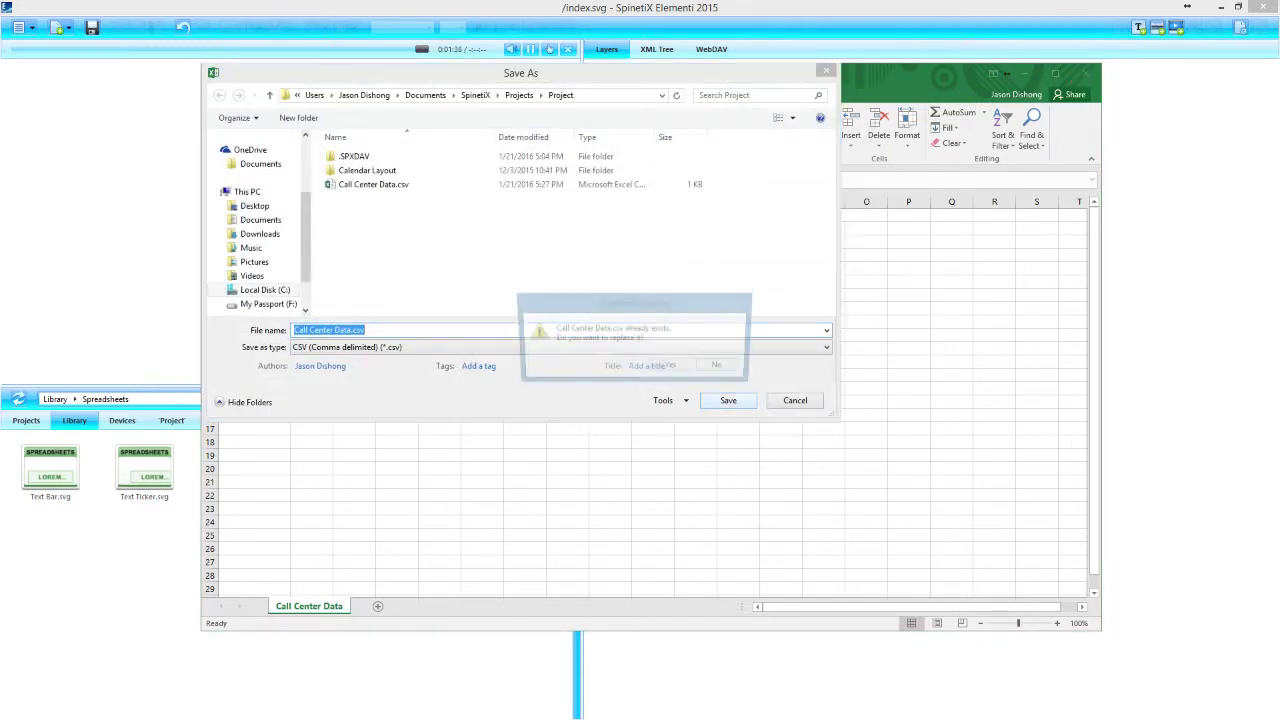
{"action": "key", "text": "Return"}
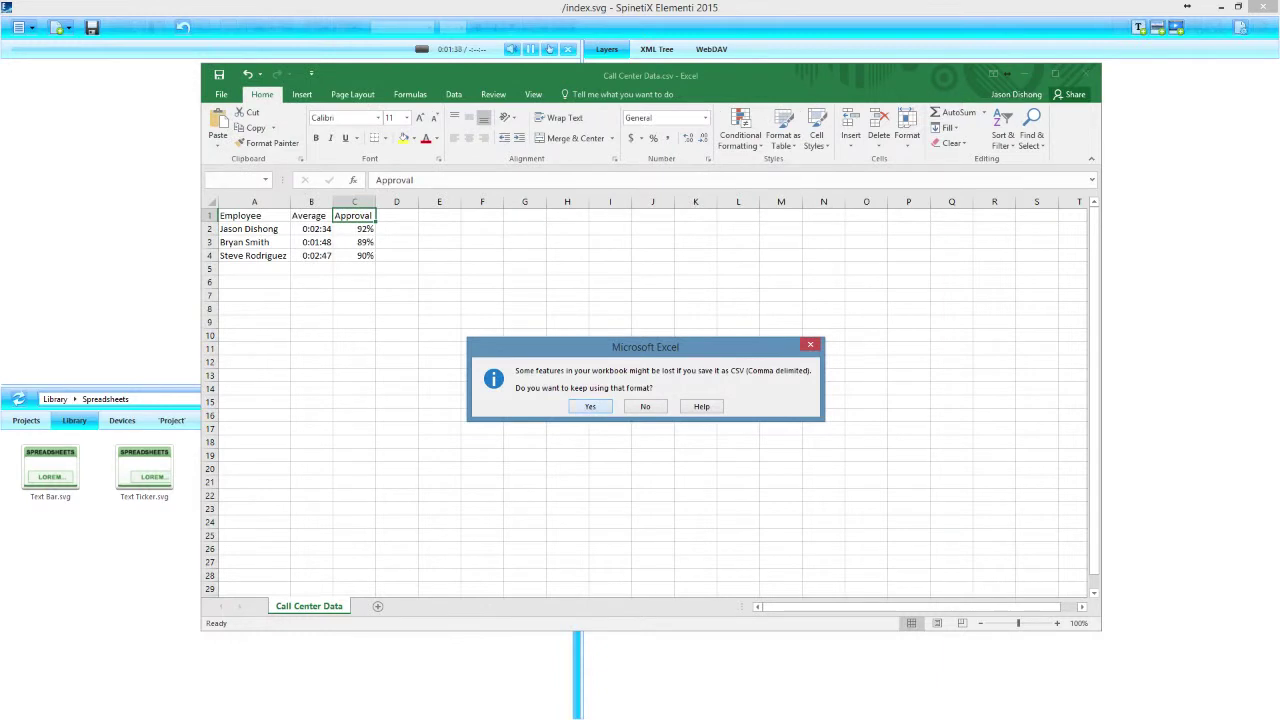
{"action": "key", "text": "Return"}
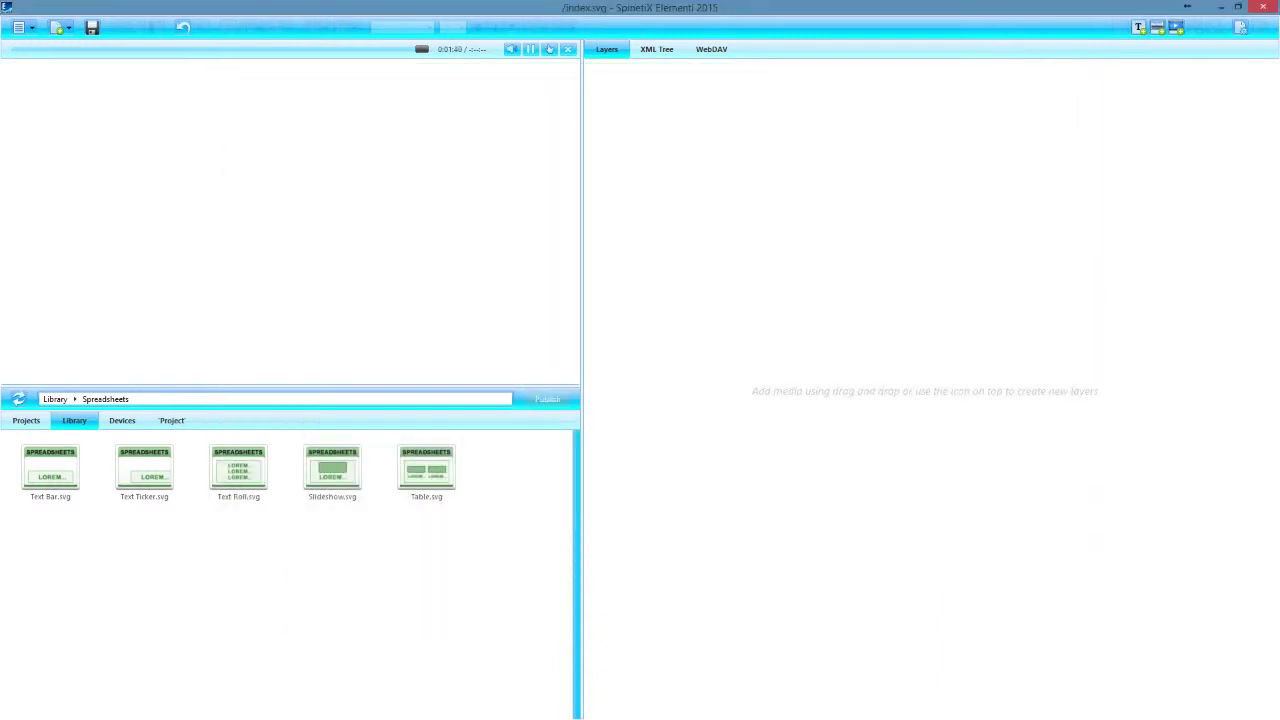
Step: Refresh the current project's file list in SpinetiX Elementi
{"action": "left_click", "coordinate": [171, 420]}
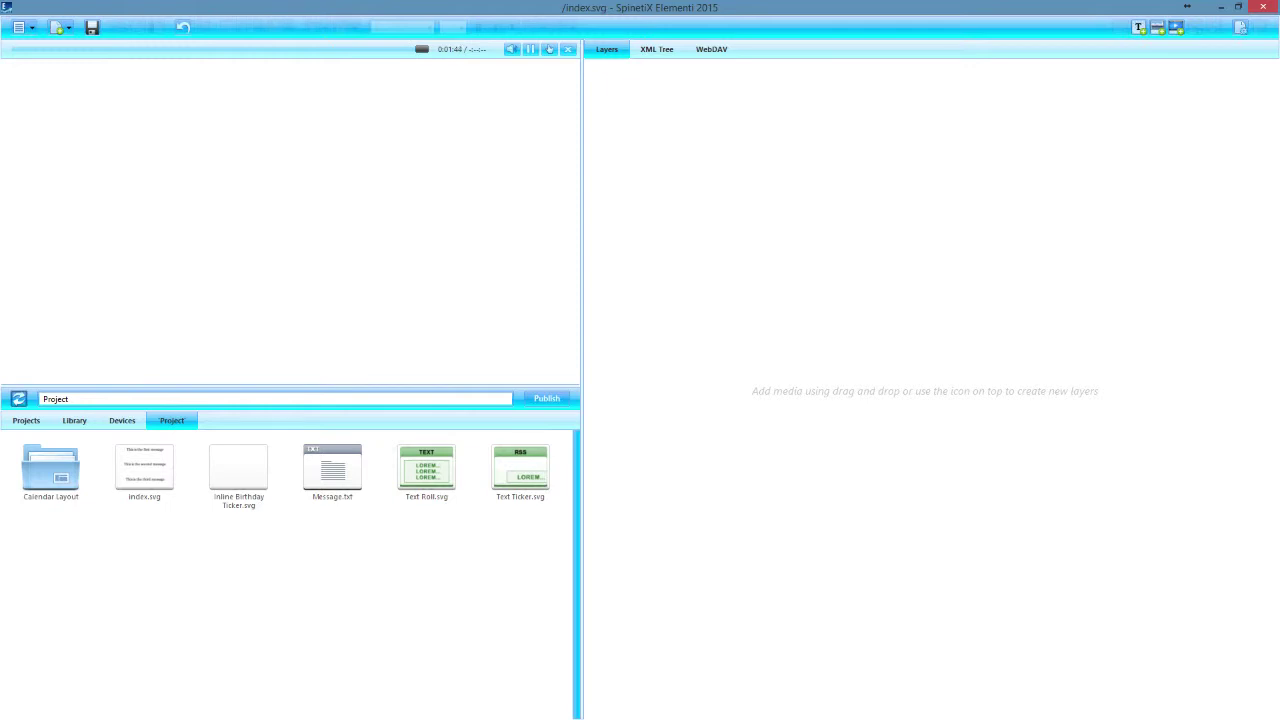
{"action": "left_click", "coordinate": [19, 399]}
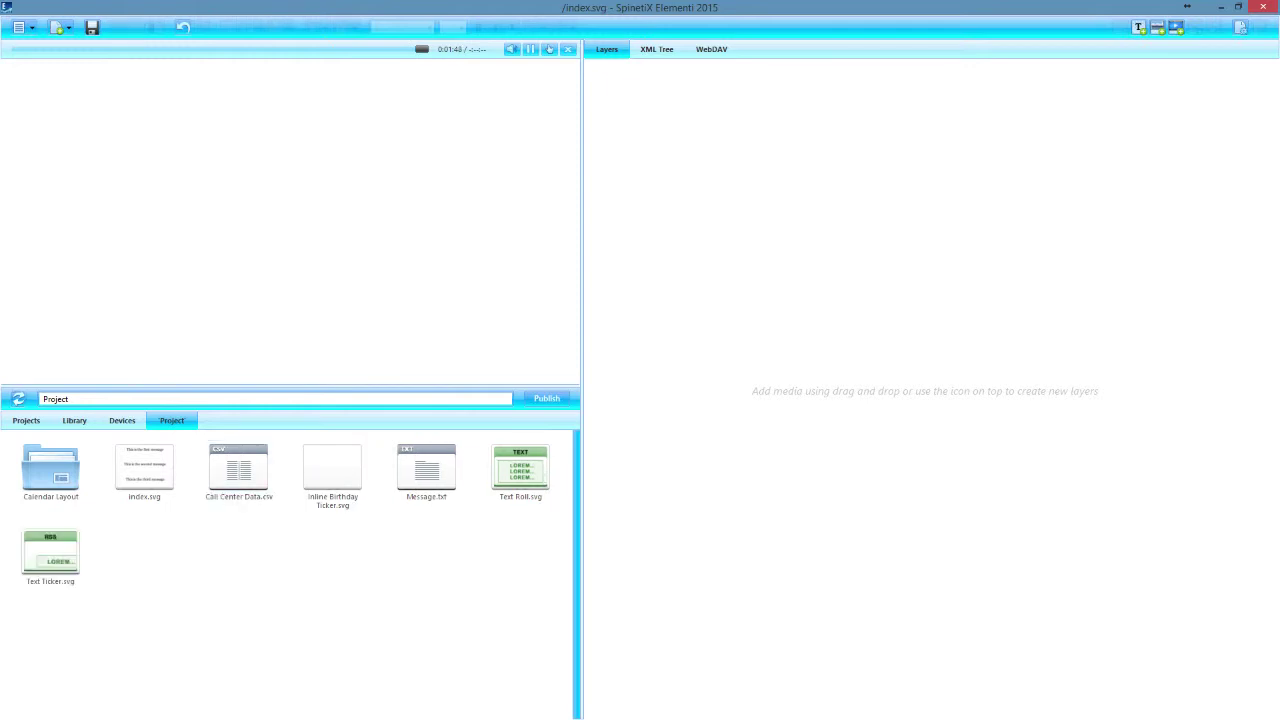
Step: Add the spreadsheet Text Ticker from the library as a layer of index.svg and reduce its height from the upper edge
{"action": "left_click", "coordinate": [74, 420]}
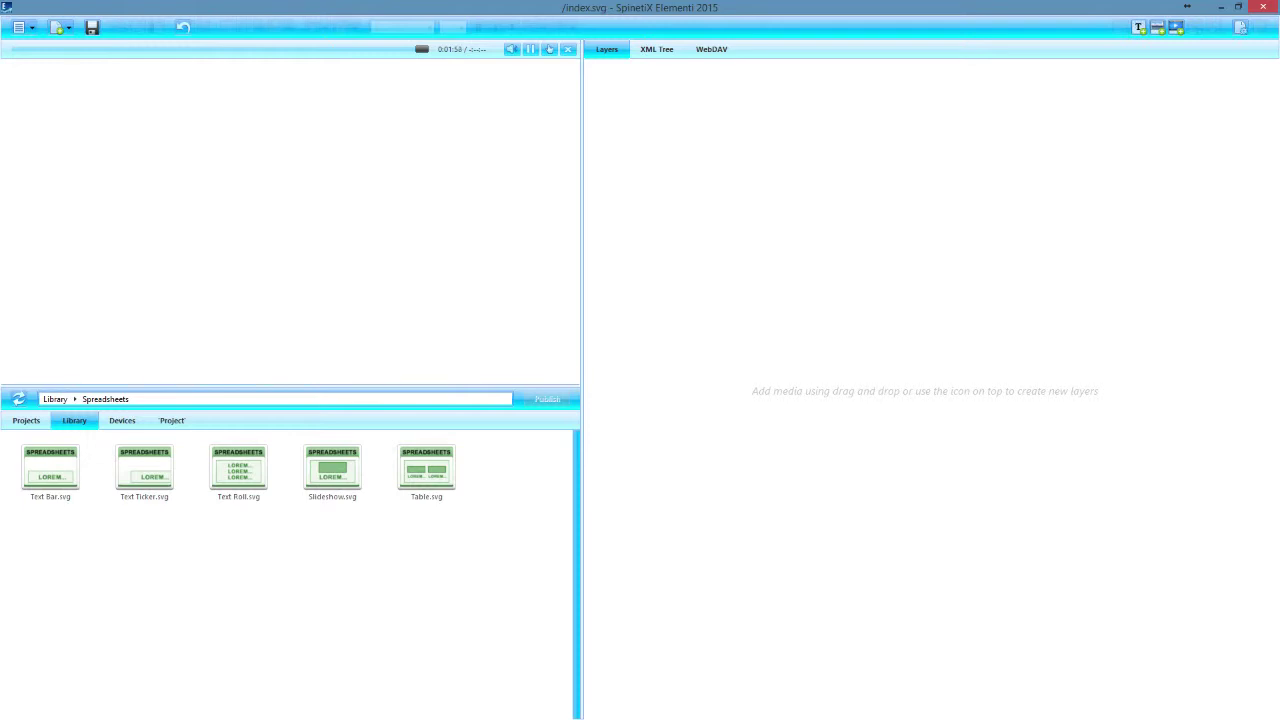
{"action": "left_click_drag", "start_coordinate": [144, 470], "coordinate": [717, 217]}
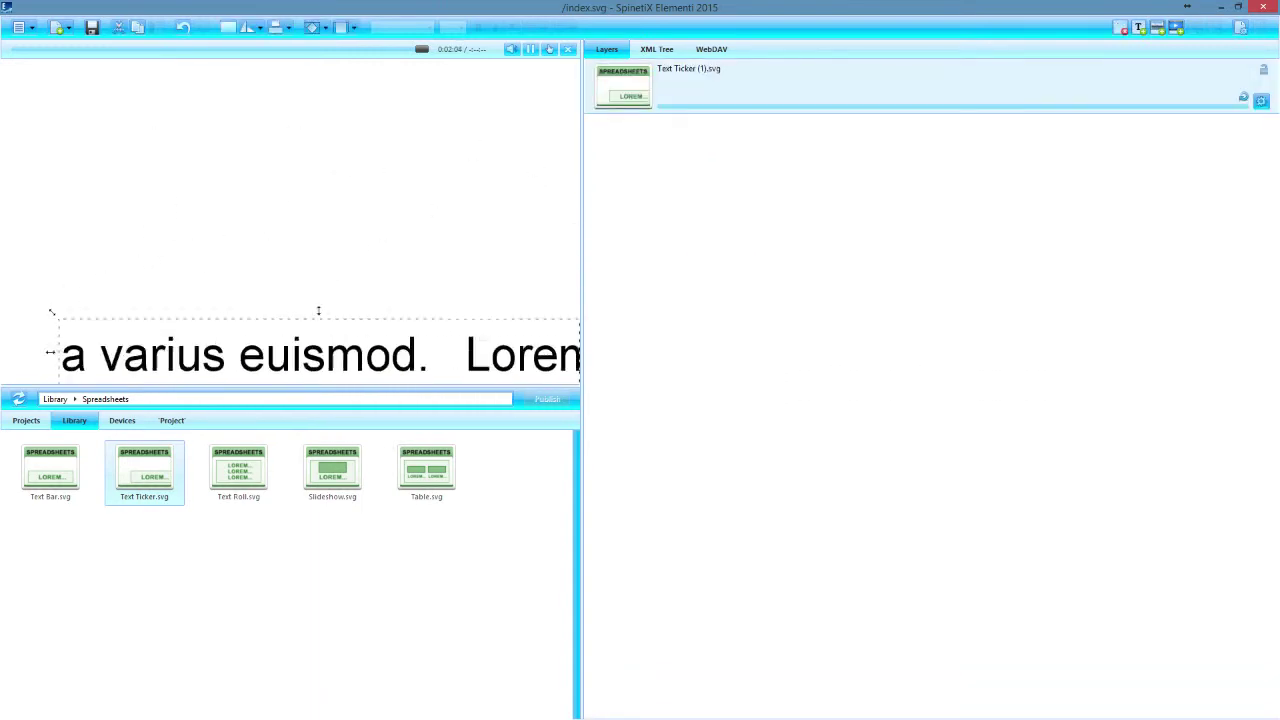
{"action": "left_click_drag", "start_coordinate": [318, 311], "coordinate": [292, 358]}
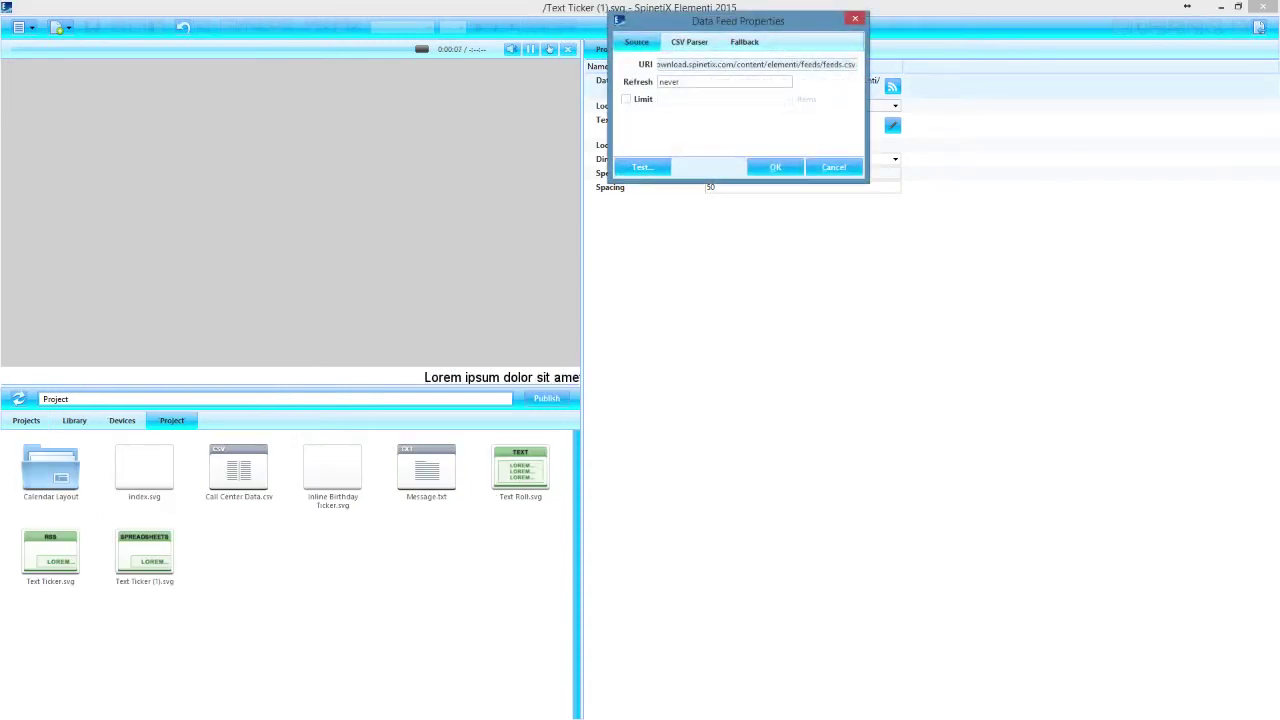
Step: Set the ticker's data feed URI to Call Center Data.csv and its refresh interval to 2h
{"action": "key", "text": "ctrl+a"}
{"action": "type", "text": "Call Center"}
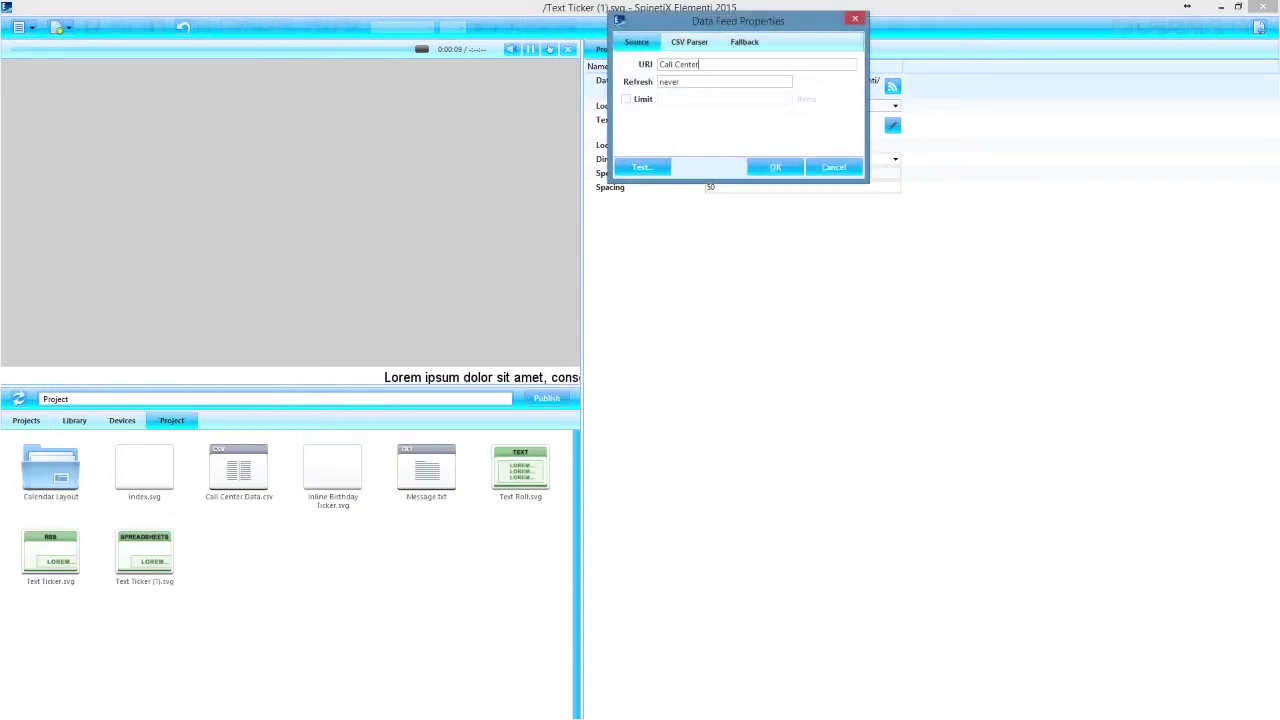
{"action": "type", "text": " Data"}
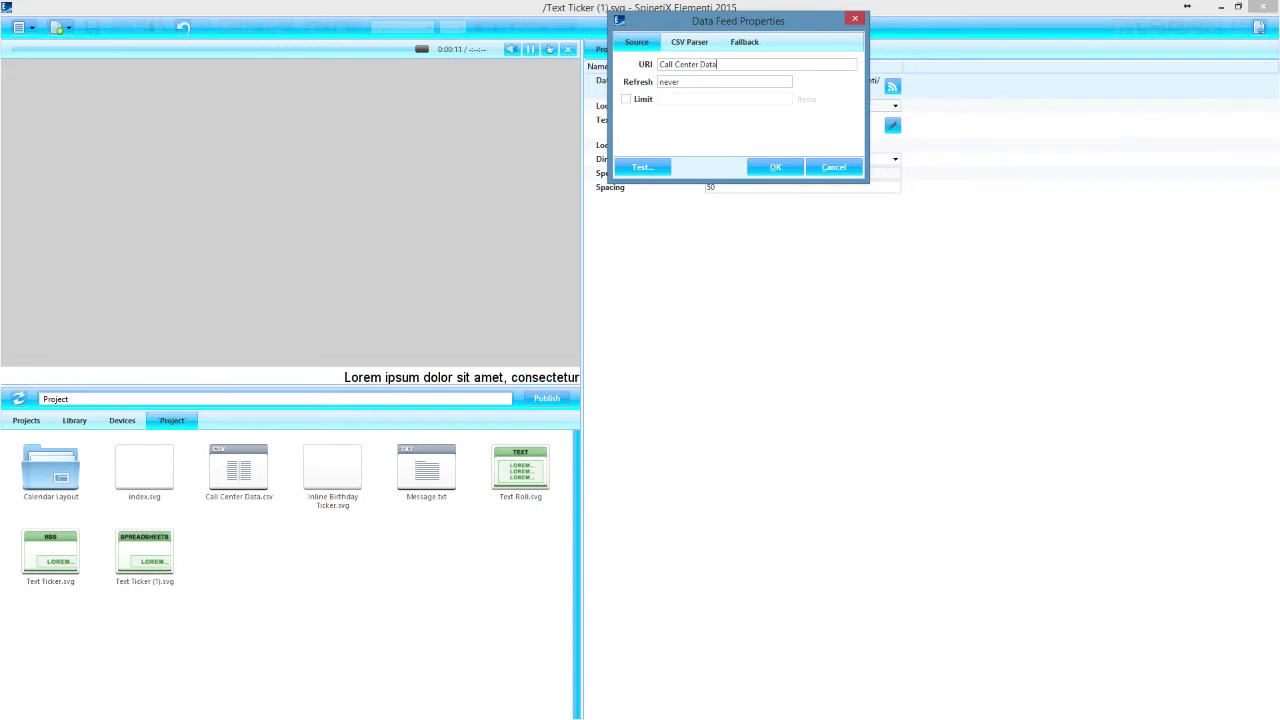
{"action": "type", "text": ".csv"}
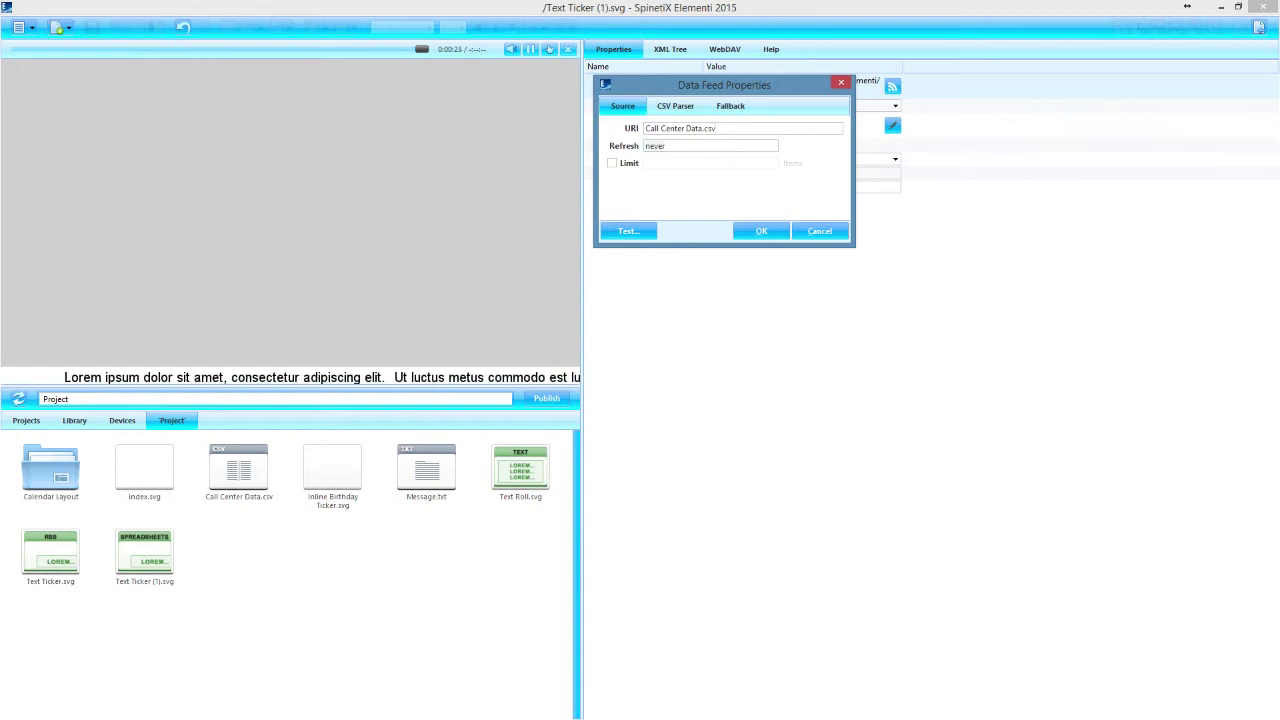
{"action": "key", "text": "Tab"}
{"action": "type", "text": "2h"}
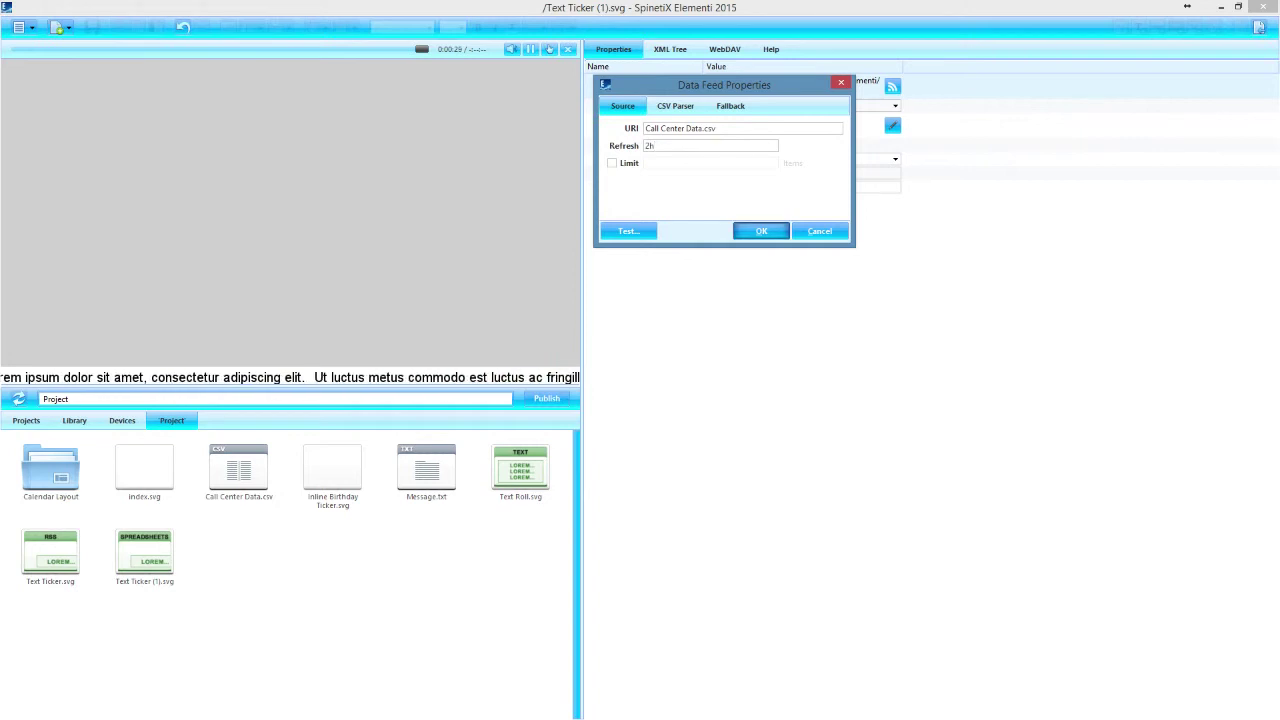
{"action": "key", "text": "Return"}
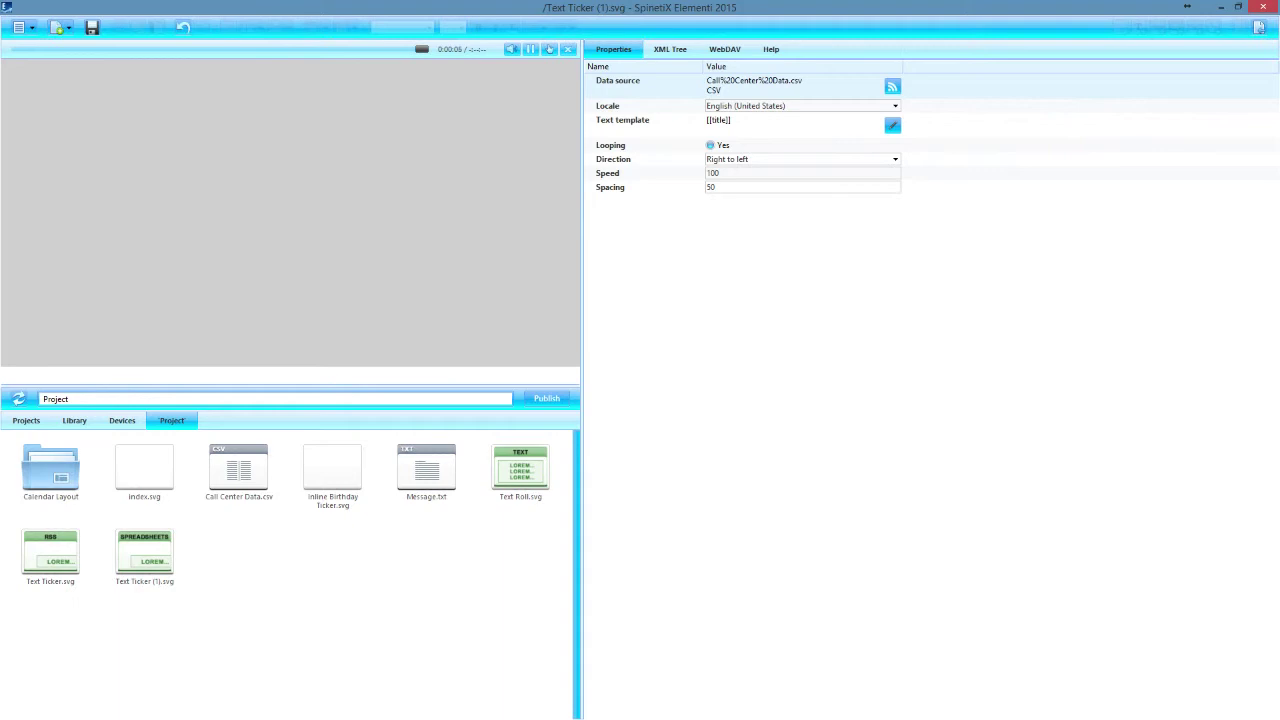
Step: Replace the ticker's text template with "[[Employee]] : [[Average]] - [[Approval]]"
{"action": "left_click", "coordinate": [893, 125]}
{"action": "left_click_drag", "start_coordinate": [688, 28], "coordinate": [628, 108]}
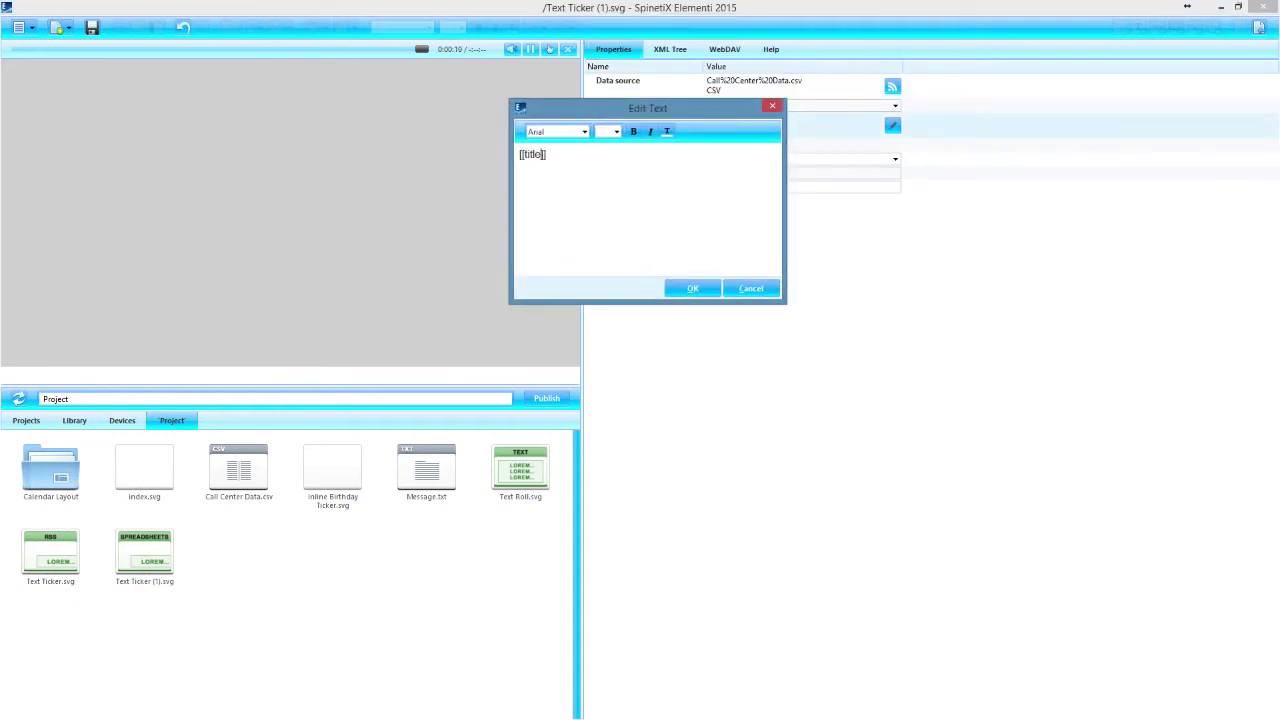
{"action": "key", "text": "BackSpace"}
{"action": "key", "text": "BackSpace"}
{"action": "key", "text": "BackSpace"}
{"action": "key", "text": "BackSpace"}
{"action": "key", "text": "BackSpace"}
{"action": "key", "text": "BackSpace"}
{"action": "key", "text": "BackSpace"}
{"action": "type", "text": "Employee"}
{"action": "type", "text": "]]"}
{"action": "type", "text": " : [["}
{"action": "type", "text": "Average]"}
{"action": "type", "text": "] -"}
{"action": "type", "text": " [[S"}
{"action": "key", "text": "BackSpace"}
{"action": "type", "text": "Approva"}
{"action": "left_click", "coordinate": [692, 288]}
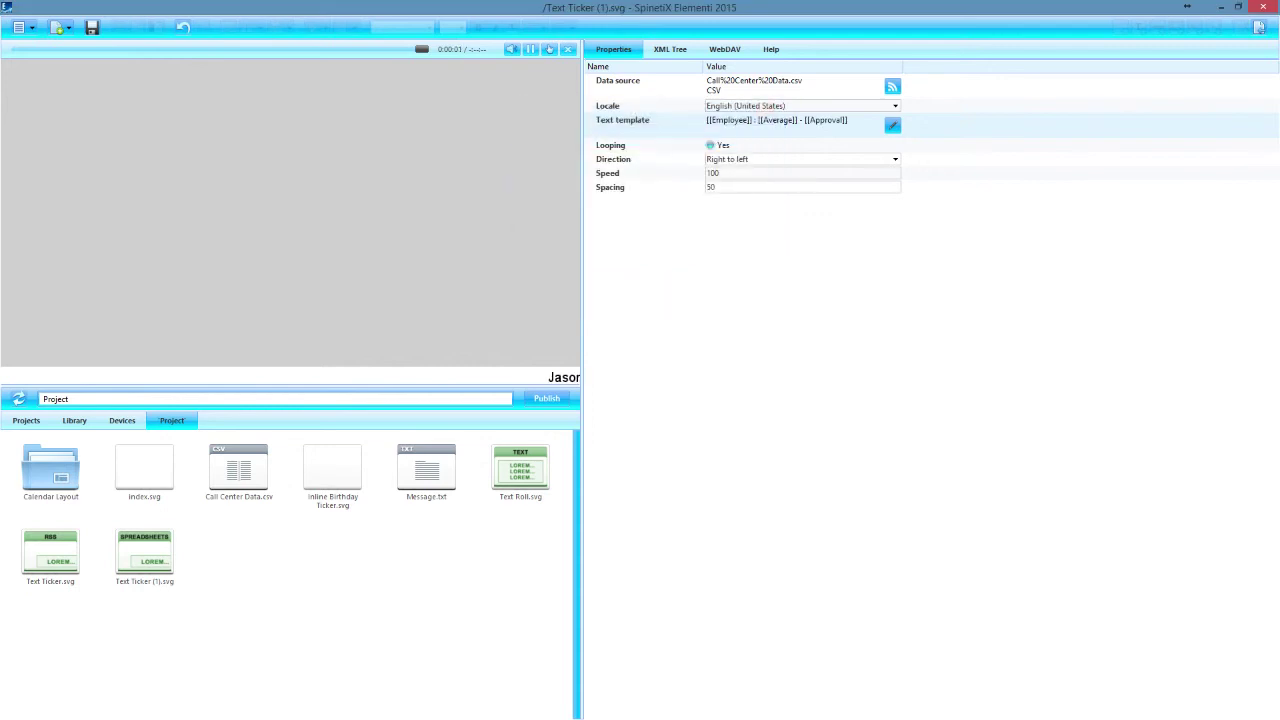
Step: Set the ticker's scrolling speed to 200
{"action": "left_click", "coordinate": [740, 173]}
{"action": "type", "text": "200"}
{"action": "key", "text": "Return"}
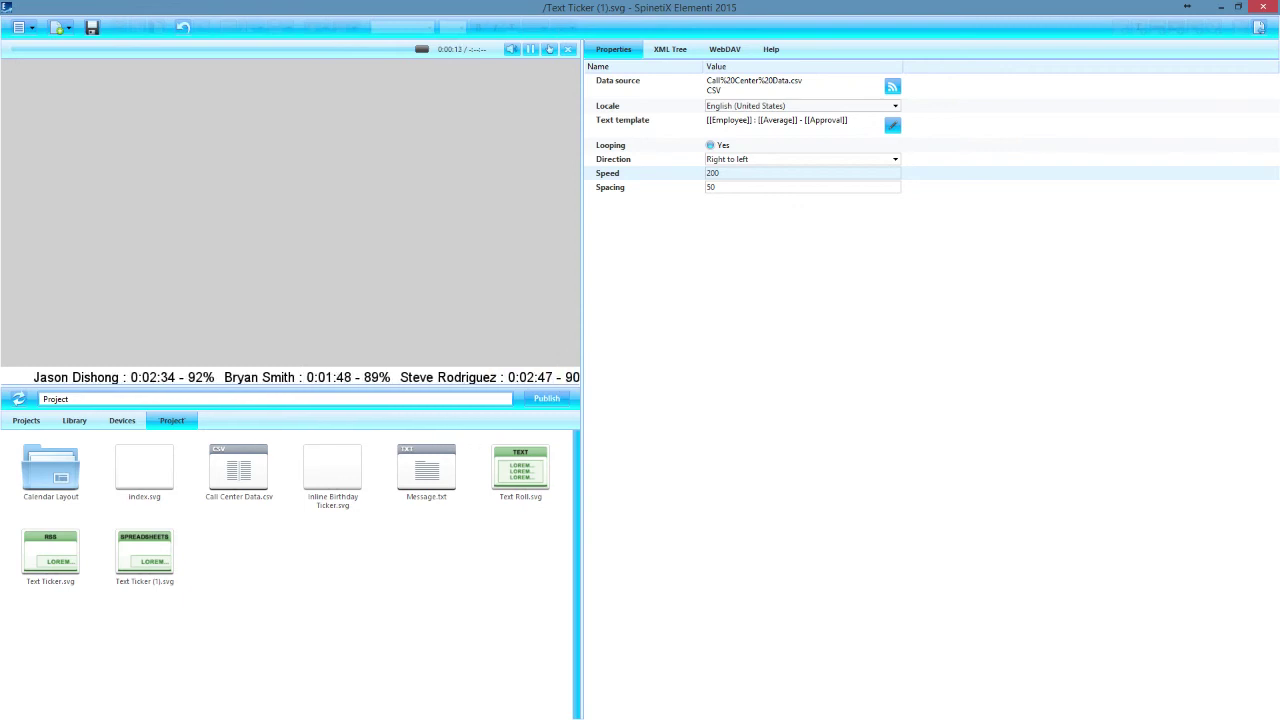
Step: Set the ticker's spacing to 100 and its scrolling speed to 500, and save the ticker
{"action": "key", "text": "Tab"}
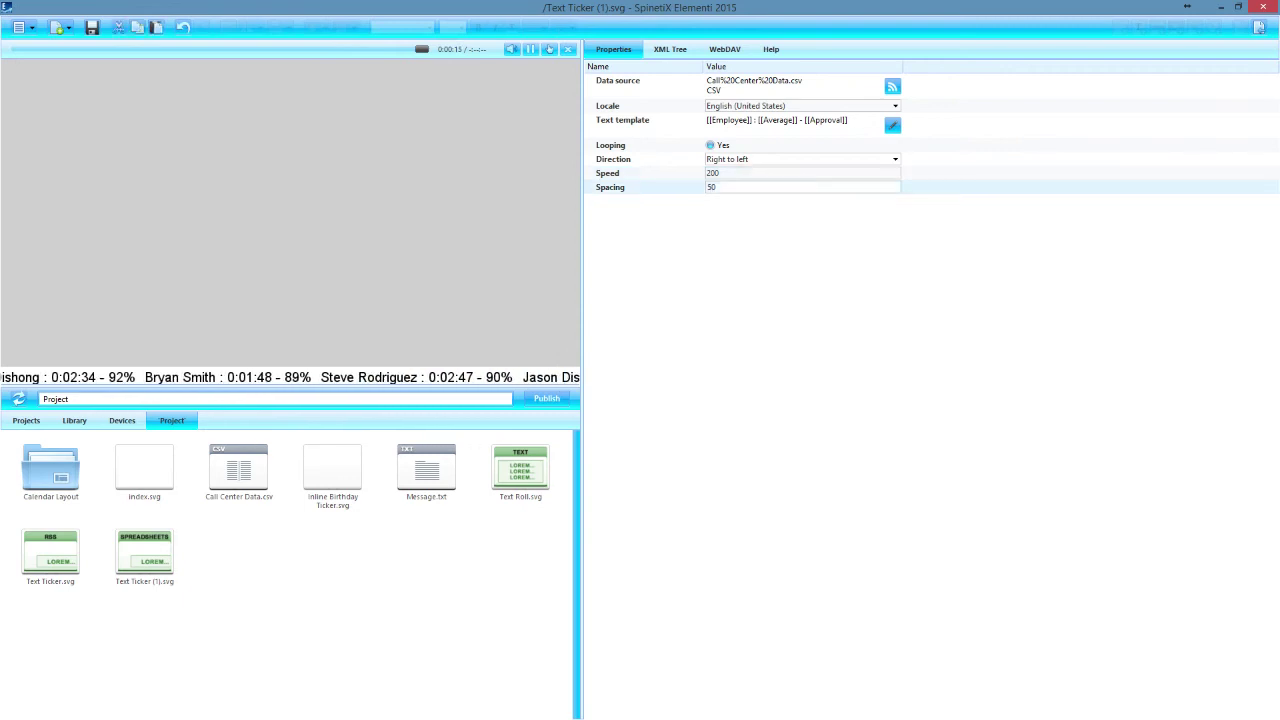
{"action": "type", "text": "100"}
{"action": "key", "text": "Return"}
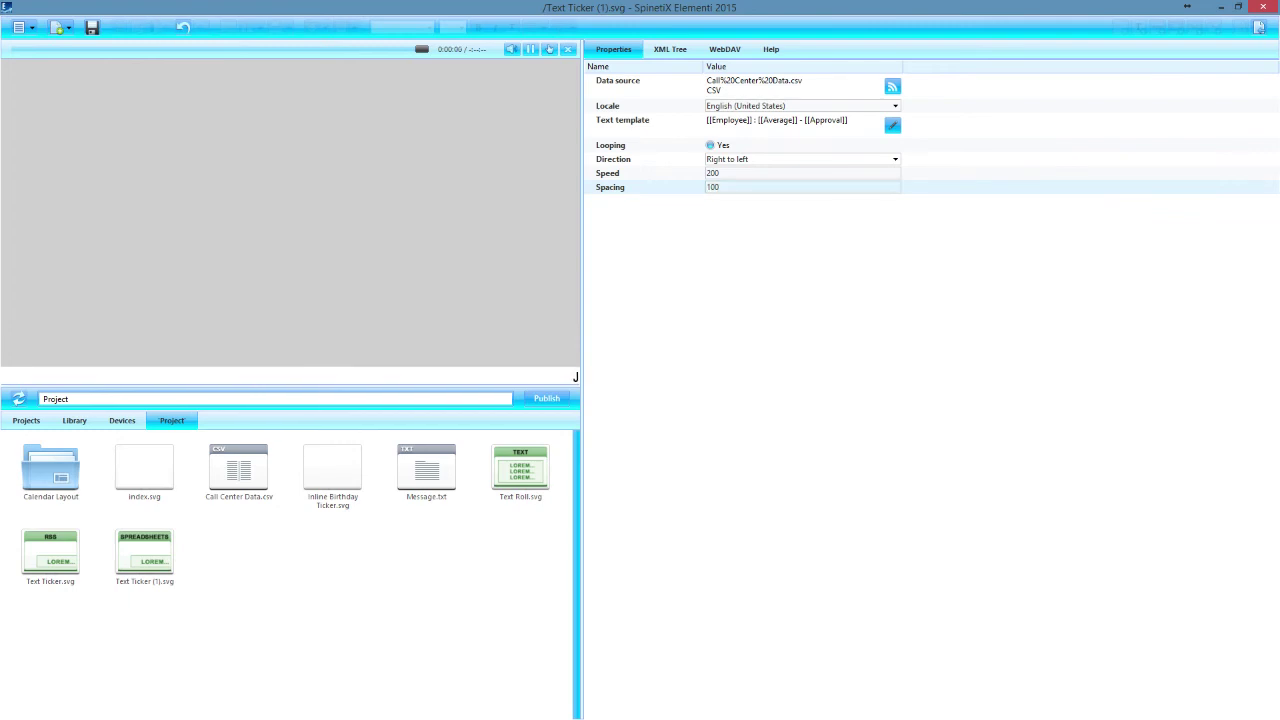
{"action": "type", "text": "500"}
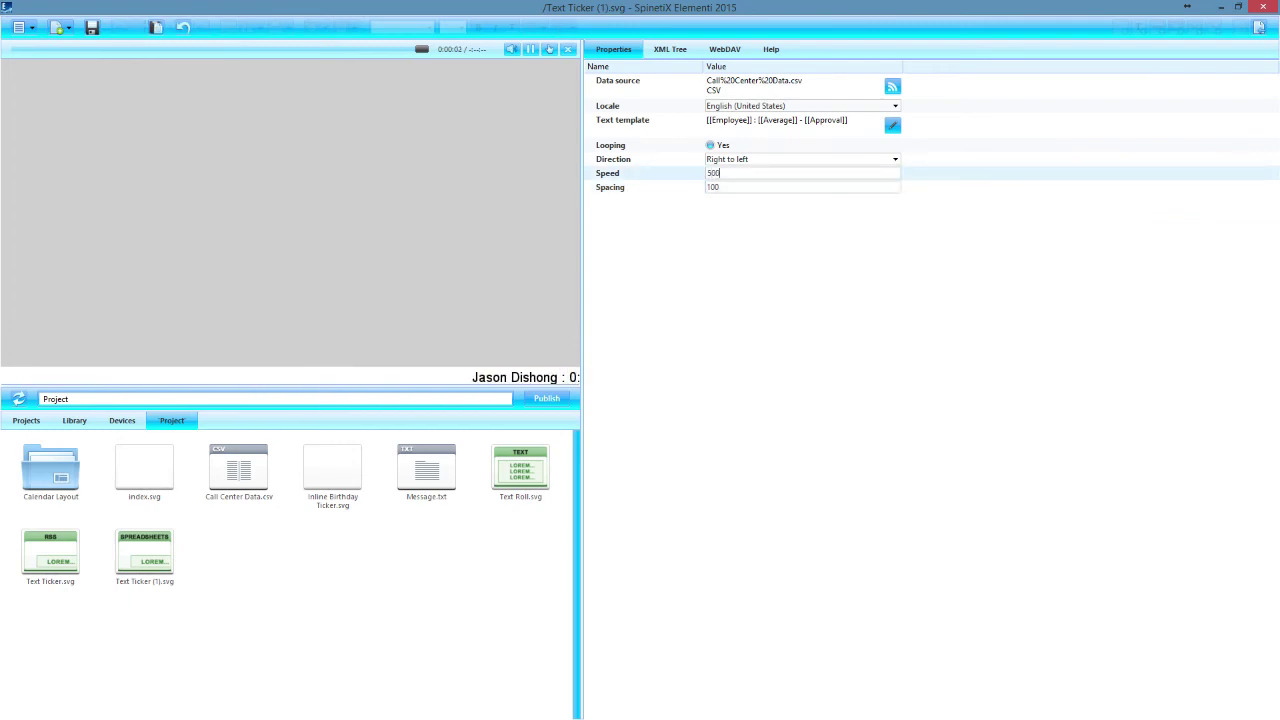
{"action": "key", "text": "Return"}
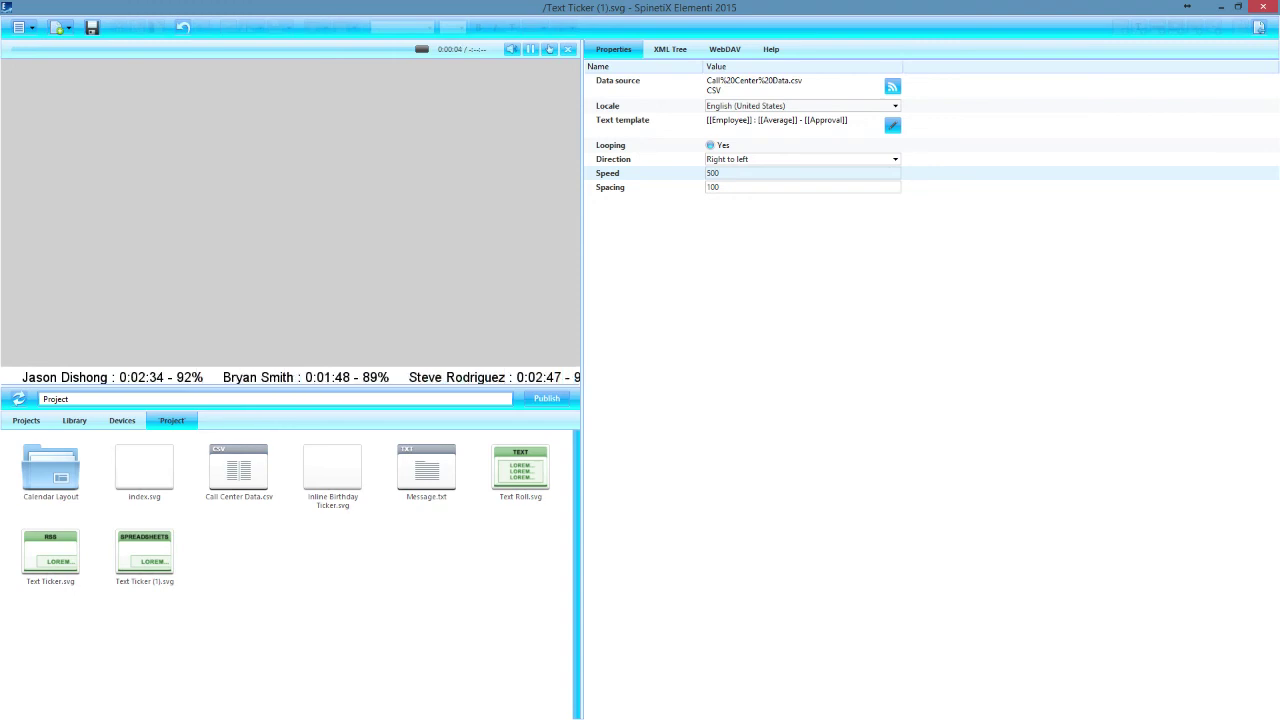
{"action": "key", "text": "ctrl+s"}
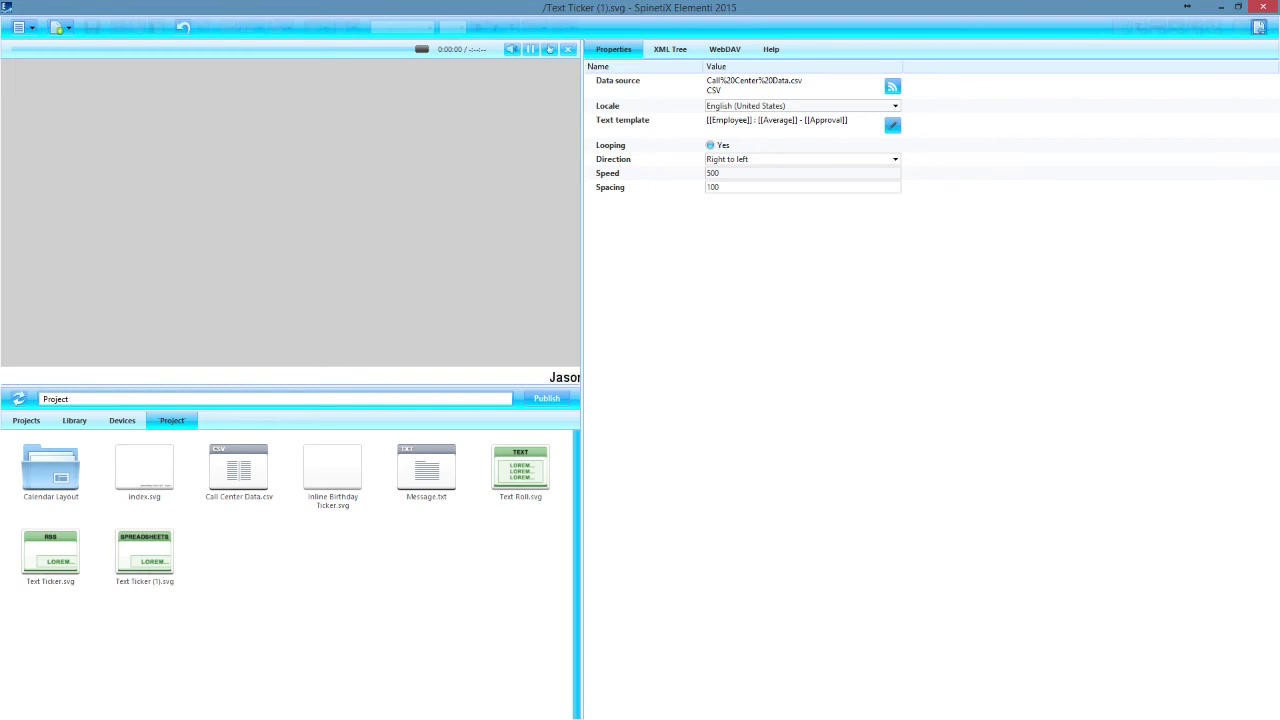
Step: Return to the layers of index.svg and show the library's Spreadsheets widgets
{"action": "left_click", "coordinate": [183, 28]}
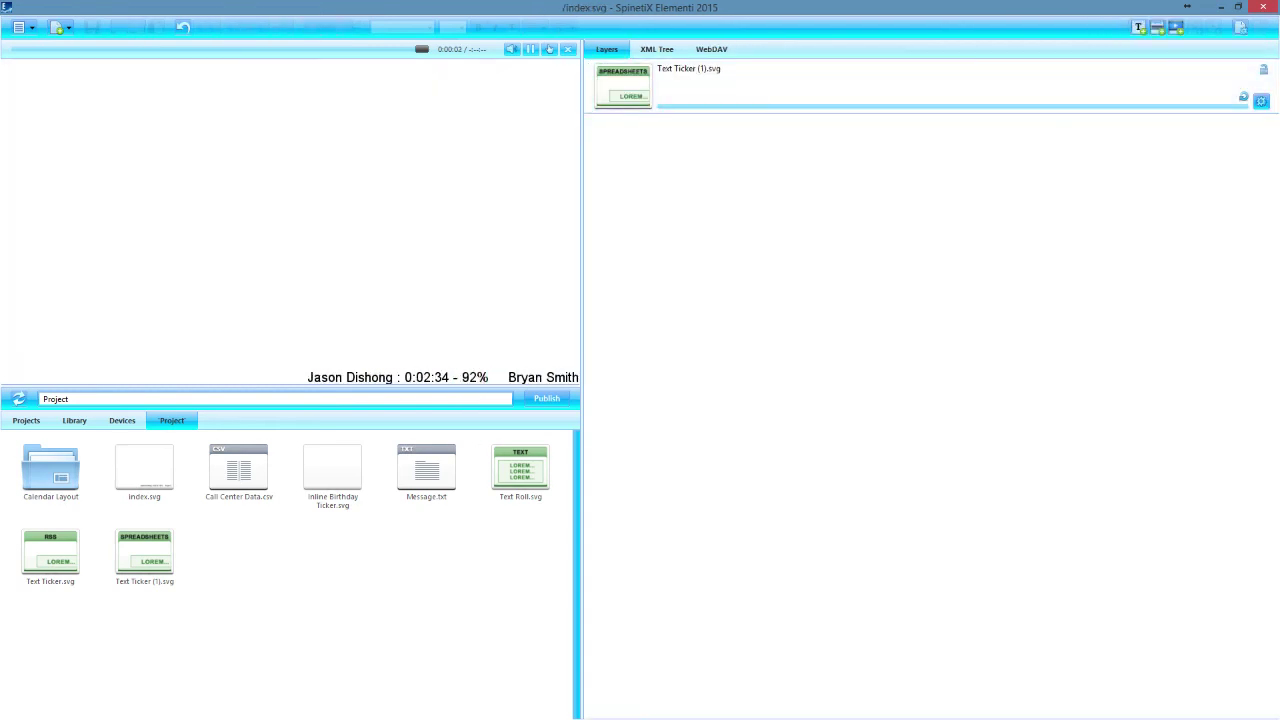
{"action": "left_click", "coordinate": [74, 420]}
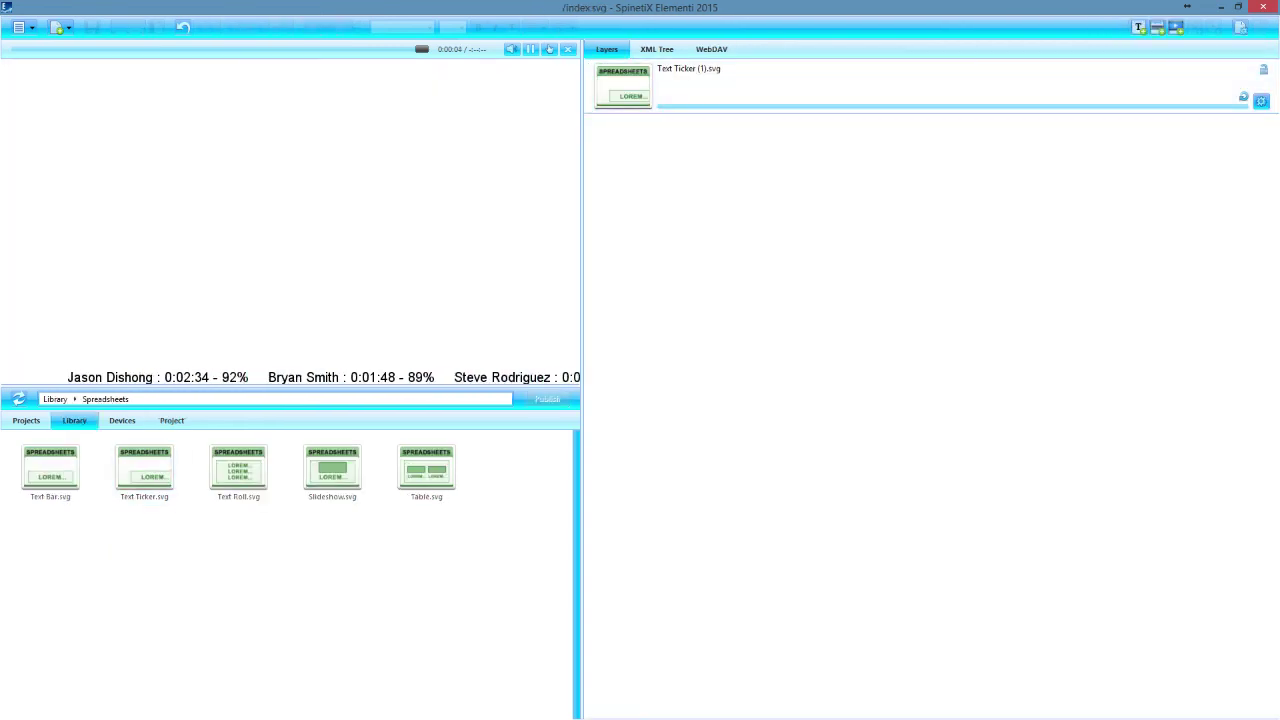